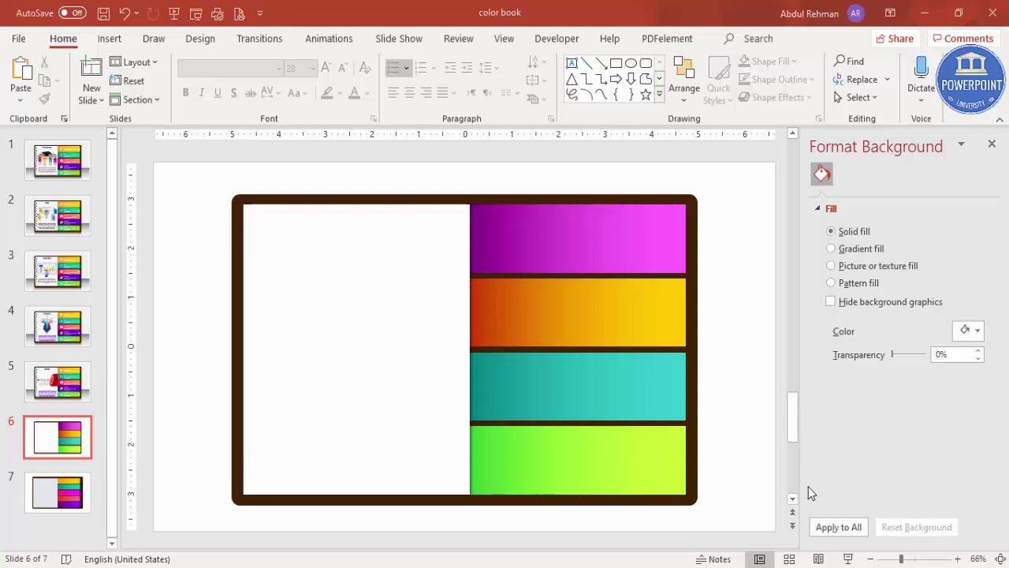
Step: Zoom in on the finished notebook slide
{"action": "left_click", "coordinate": [958, 559]}
Step: Zoom in and draw a small oval near the white page's top-left corner
{"action": "left_click", "coordinate": [958, 558]}
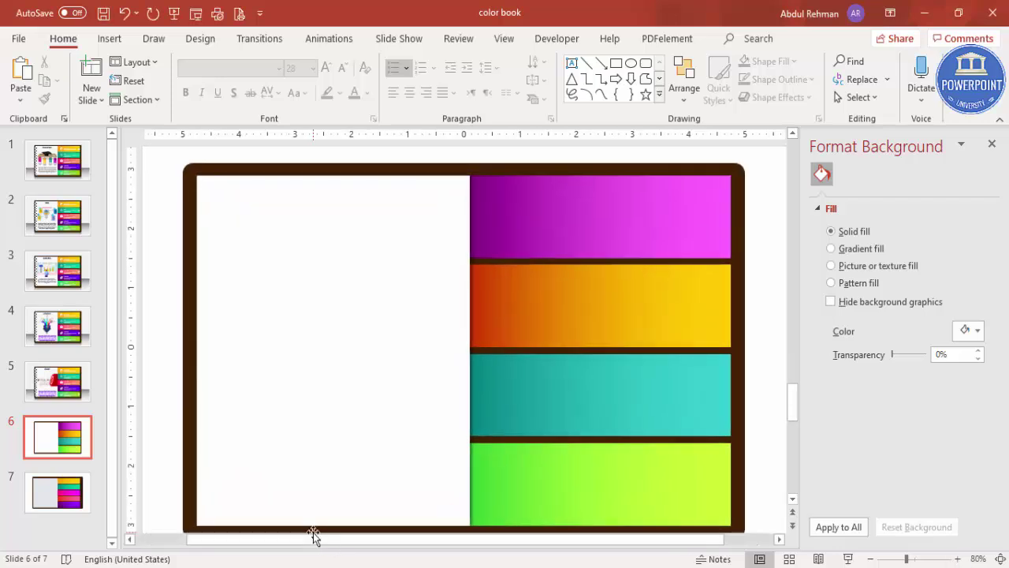
{"action": "left_click_drag", "start_coordinate": [284, 541], "coordinate": [232, 541]}
{"action": "left_click", "coordinate": [108, 38]}
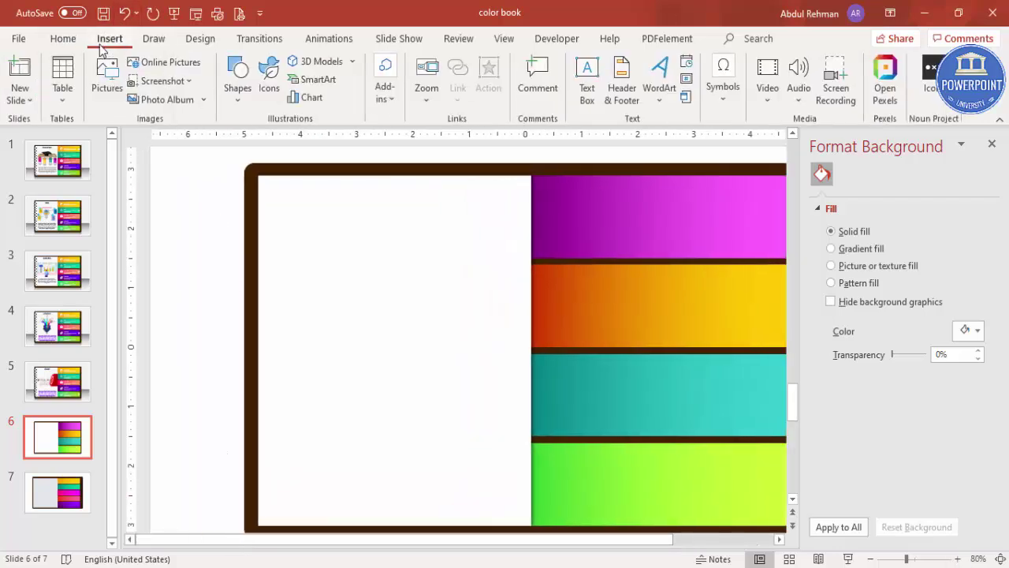
{"action": "left_click", "coordinate": [237, 78]}
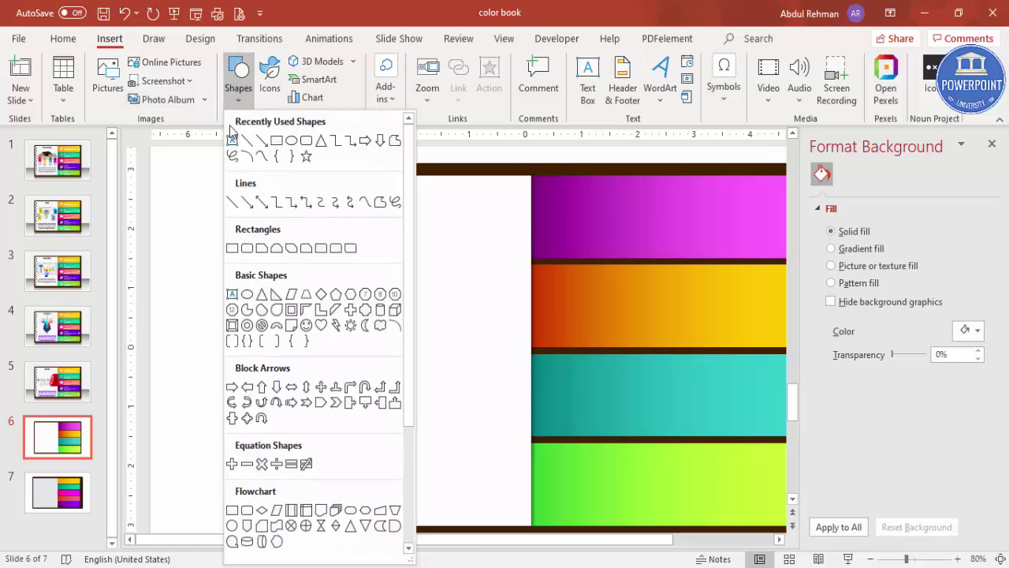
{"action": "left_click", "coordinate": [248, 294]}
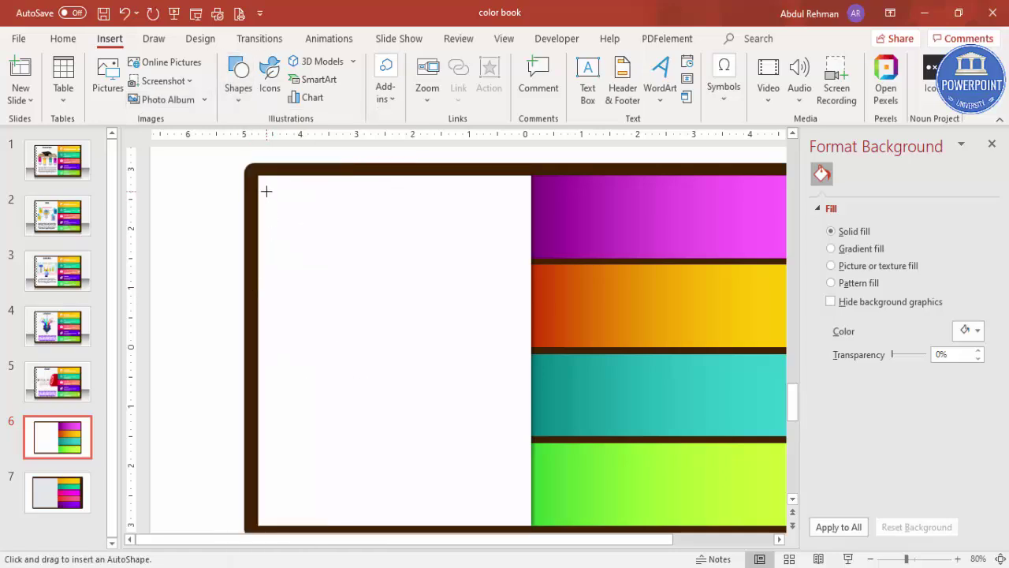
{"action": "left_click_drag", "start_coordinate": [268, 192], "coordinate": [282, 209]}
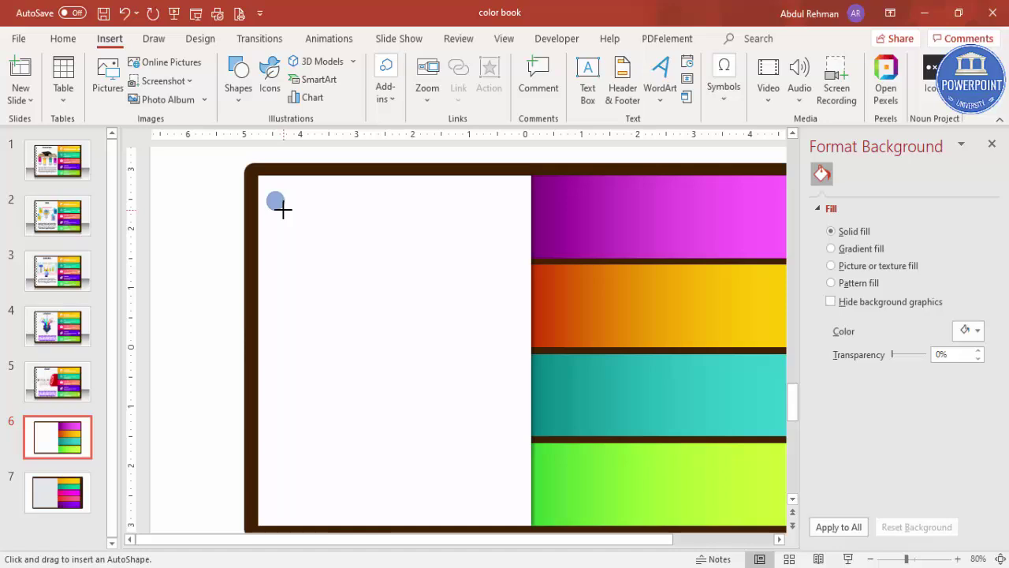
{"action": "left_click_drag", "start_coordinate": [282, 209], "coordinate": [282, 208]}
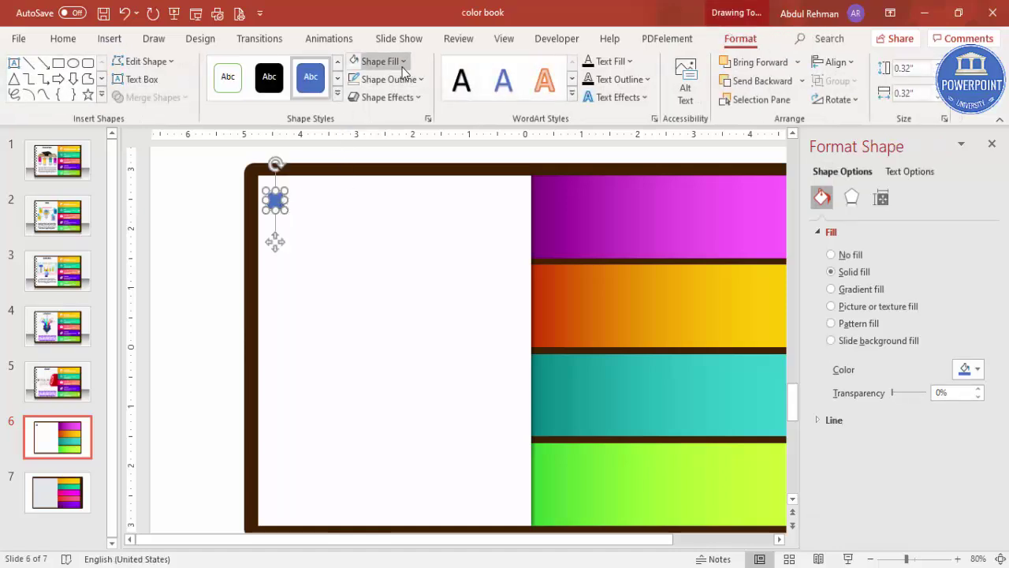
Step: Remove the circle's outline and fill it dark grey
{"action": "left_click", "coordinate": [411, 82]}
{"action": "left_click", "coordinate": [394, 293]}
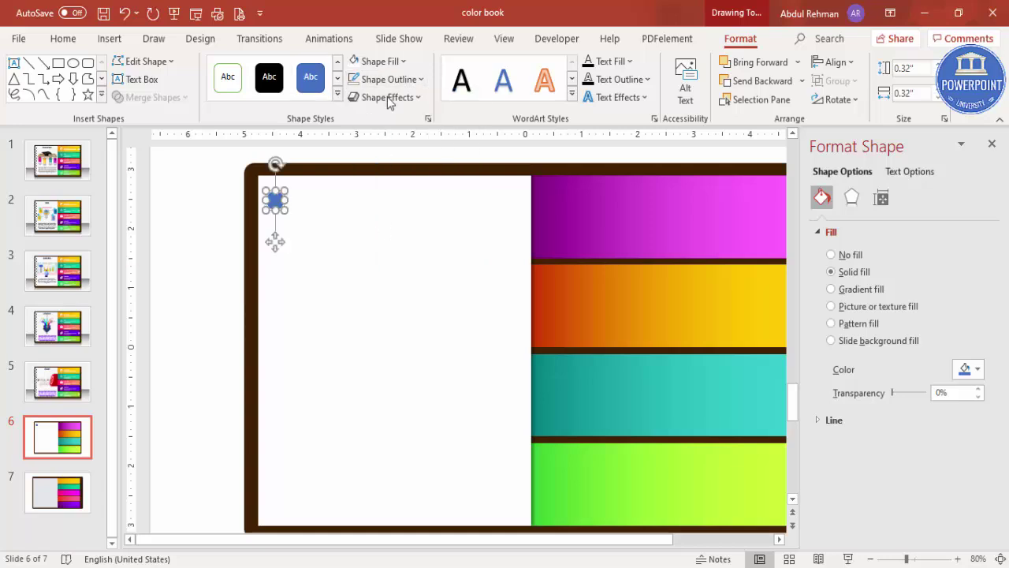
{"action": "left_click", "coordinate": [391, 69]}
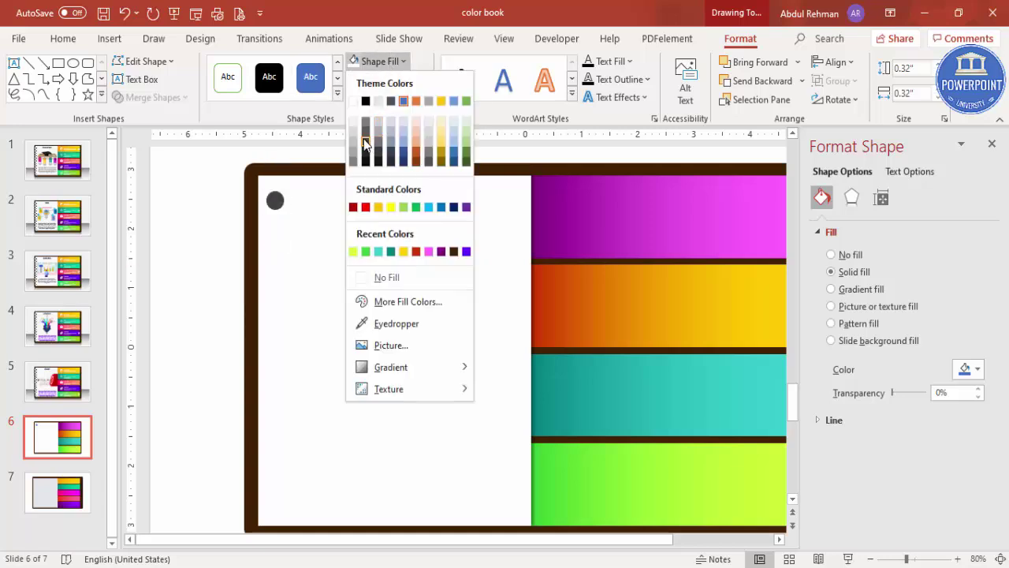
{"action": "left_click", "coordinate": [365, 143]}
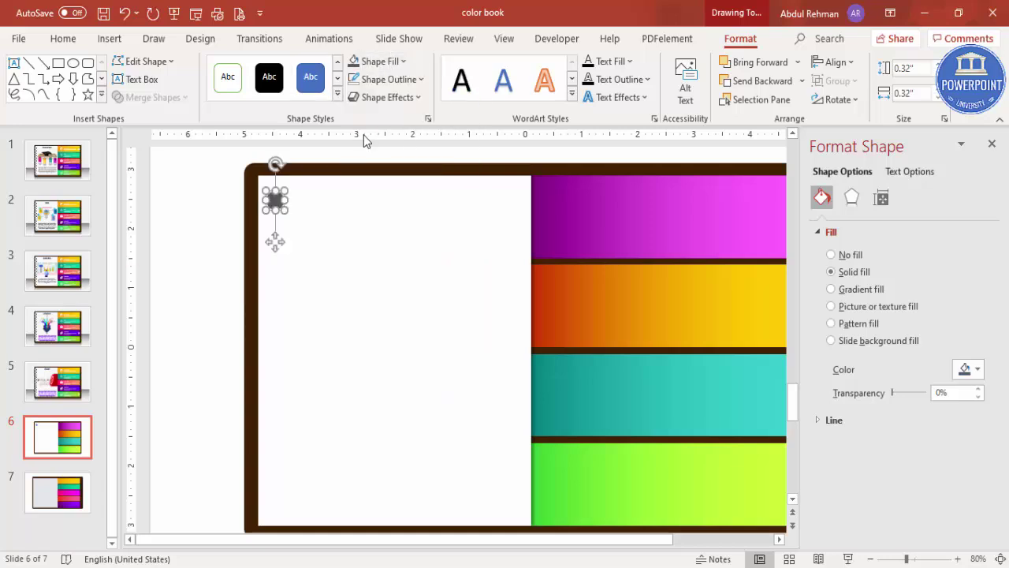
Step: Give the circle an Inside: Top Left inner shadow
{"action": "left_click", "coordinate": [852, 199]}
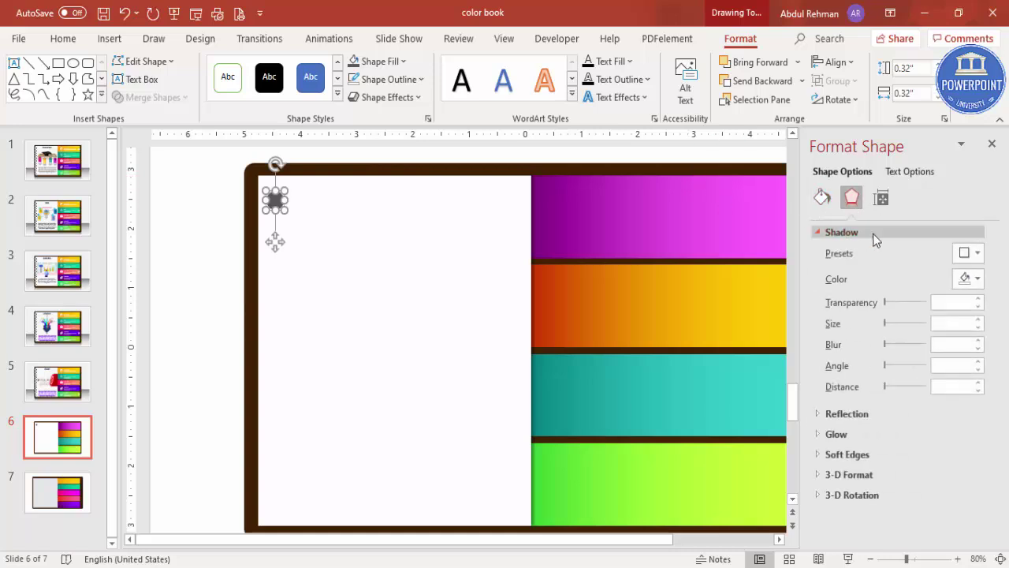
{"action": "left_click", "coordinate": [976, 253]}
{"action": "scroll", "coordinate": [1001, 351], "scroll_direction": "down", "scroll_amount": 2}
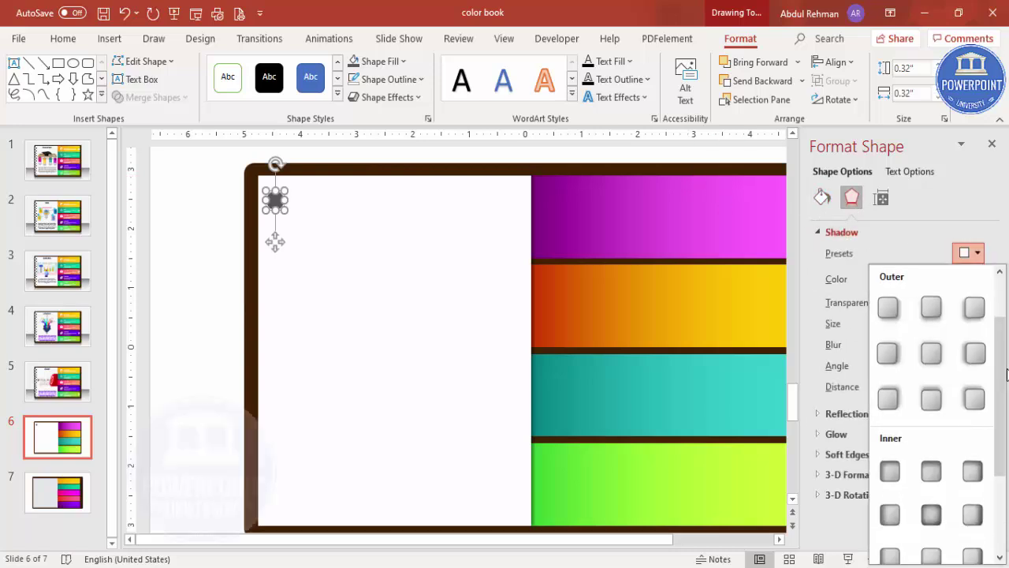
{"action": "left_click", "coordinate": [890, 468]}
{"action": "left_click", "coordinate": [214, 286]}
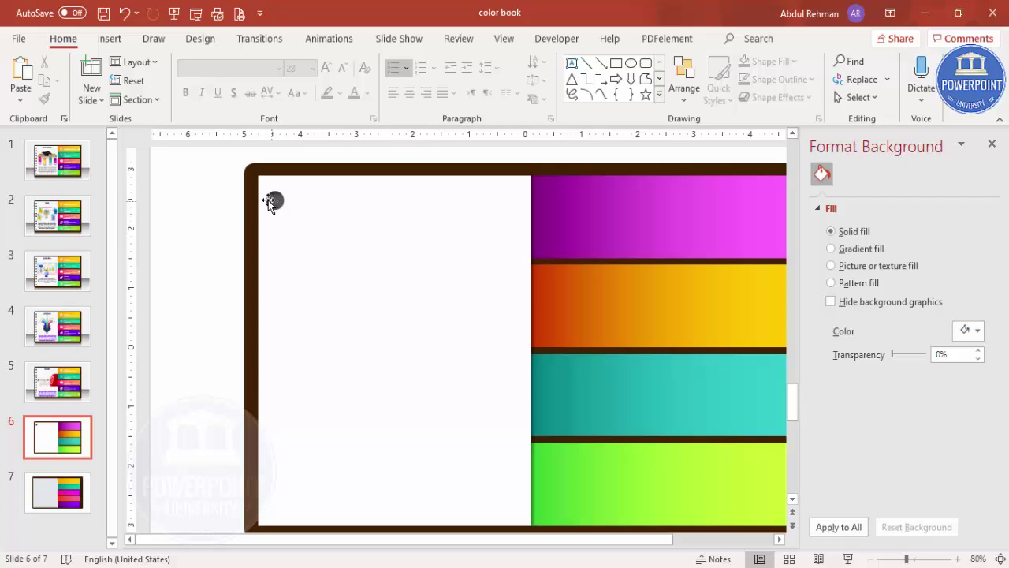
Step: Draw a thin rectangle bar from the circle leftward across the brown frame
{"action": "left_click", "coordinate": [109, 39]}
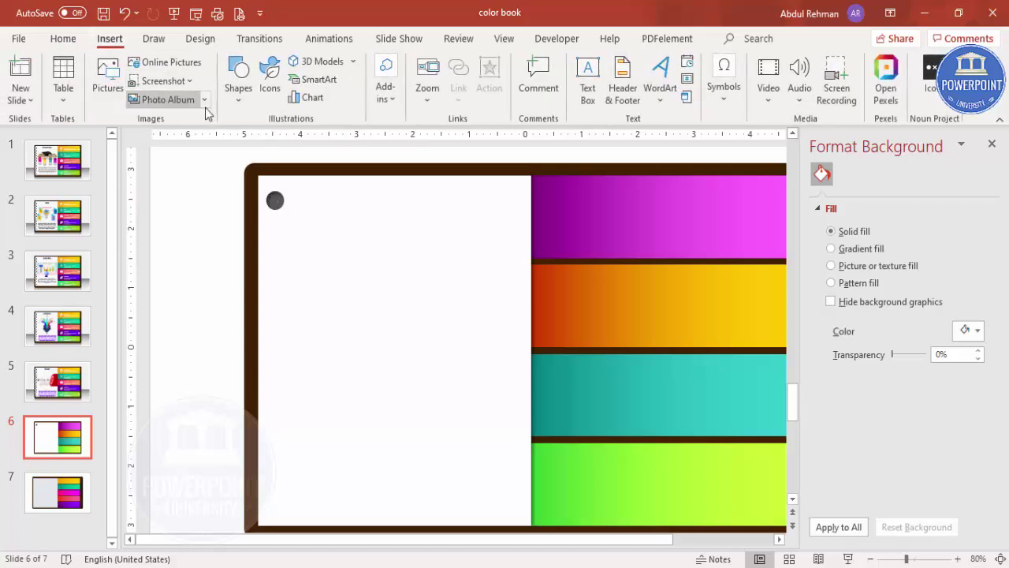
{"action": "left_click", "coordinate": [238, 79]}
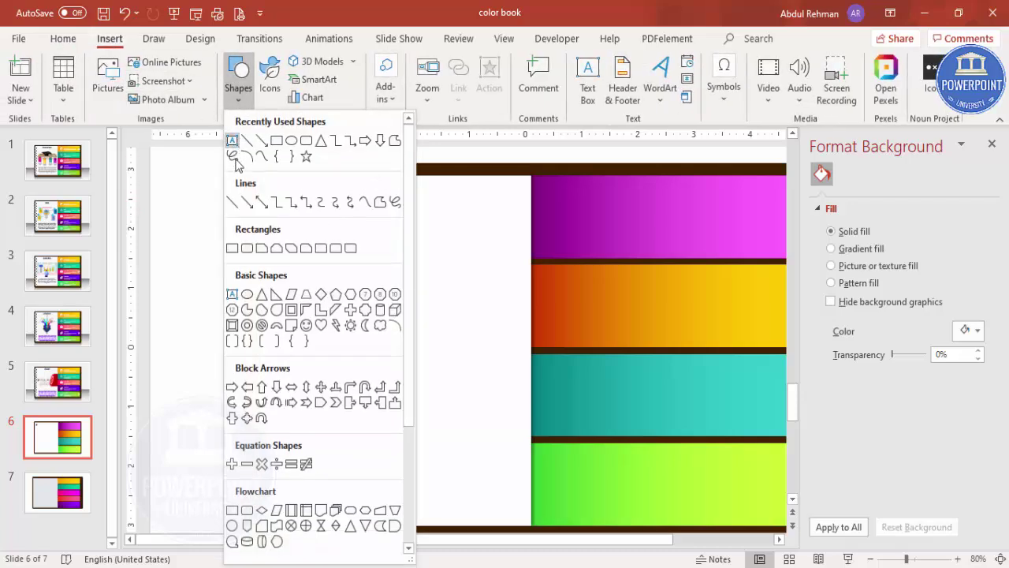
{"action": "left_click", "coordinate": [233, 249]}
{"action": "left_click_drag", "start_coordinate": [231, 198], "coordinate": [274, 202]}
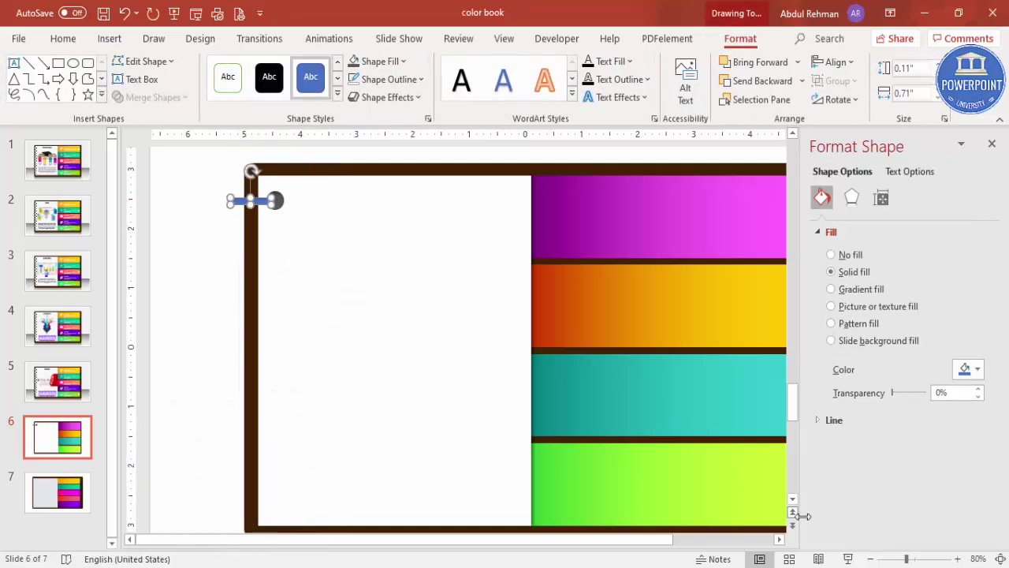
{"action": "left_click", "coordinate": [927, 559]}
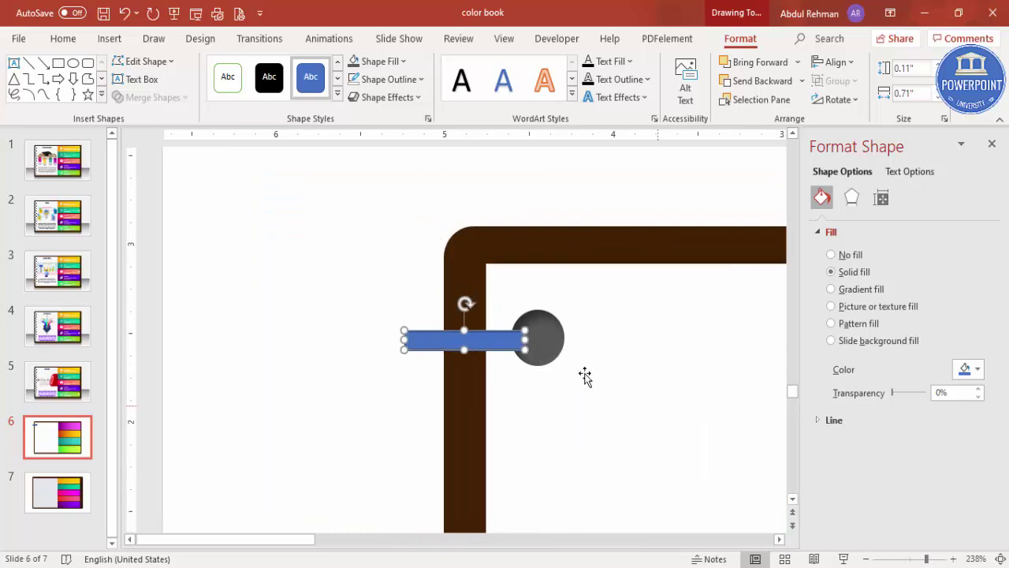
{"action": "left_click_drag", "start_coordinate": [500, 340], "coordinate": [505, 332]}
Step: Remove the bar's outline, nudge it right, and switch it to a gradient fill
{"action": "left_click", "coordinate": [390, 79]}
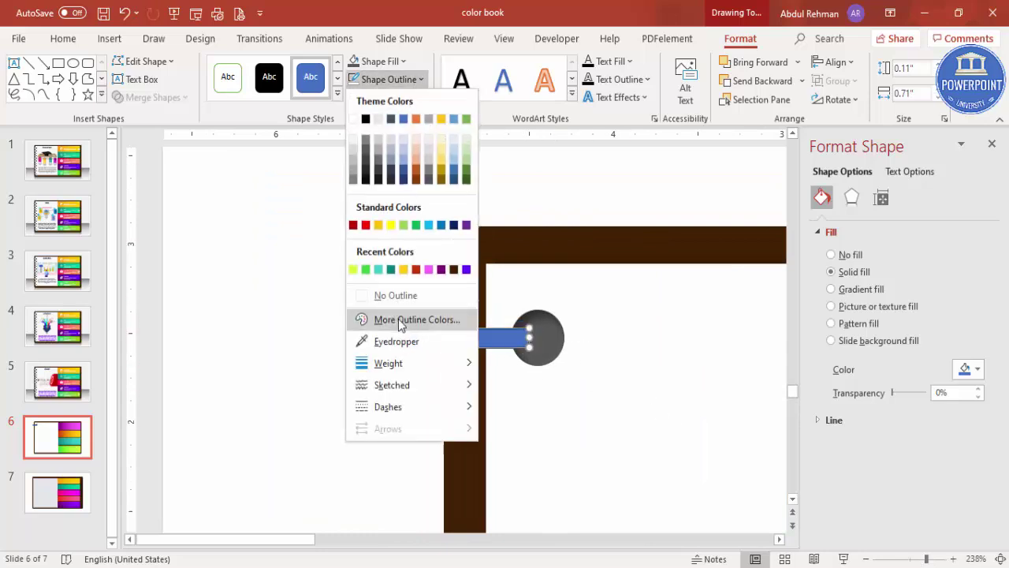
{"action": "left_click", "coordinate": [394, 293]}
{"action": "left_click_drag", "start_coordinate": [466, 340], "coordinate": [465, 340]}
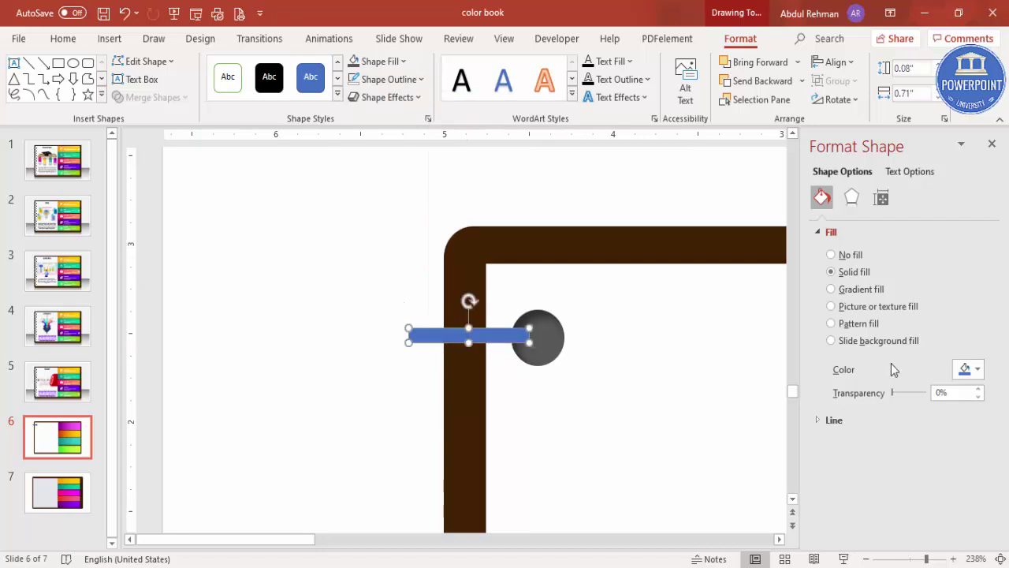
{"action": "left_click", "coordinate": [860, 290]}
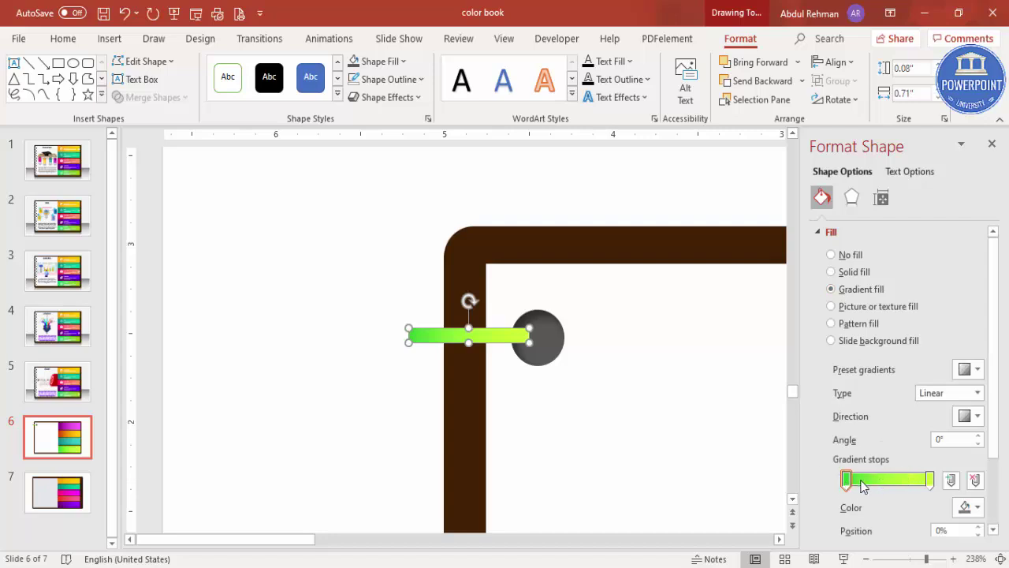
Step: Set the bar's gradient to black at the left end, white in the middle, black at the right
{"action": "left_click", "coordinate": [970, 507]}
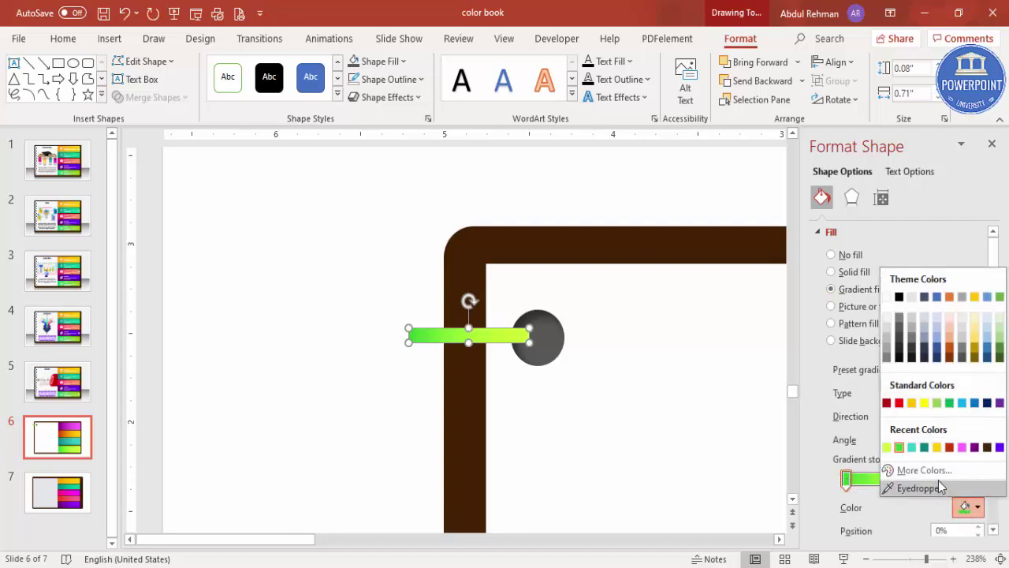
{"action": "left_click", "coordinate": [899, 298]}
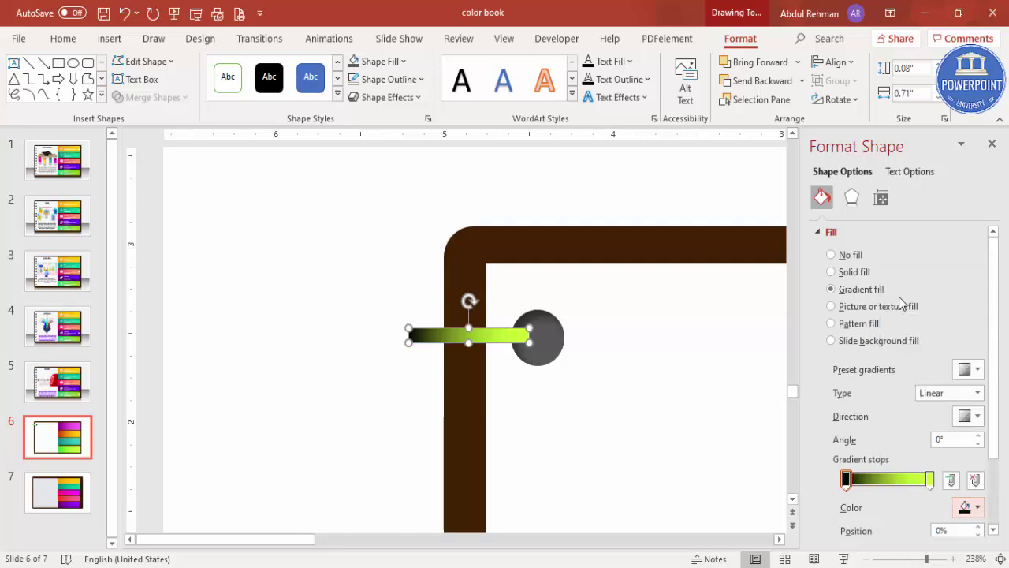
{"action": "left_click", "coordinate": [884, 480]}
{"action": "left_click_drag", "start_coordinate": [883, 484], "coordinate": [879, 484]}
{"action": "left_click", "coordinate": [968, 507]}
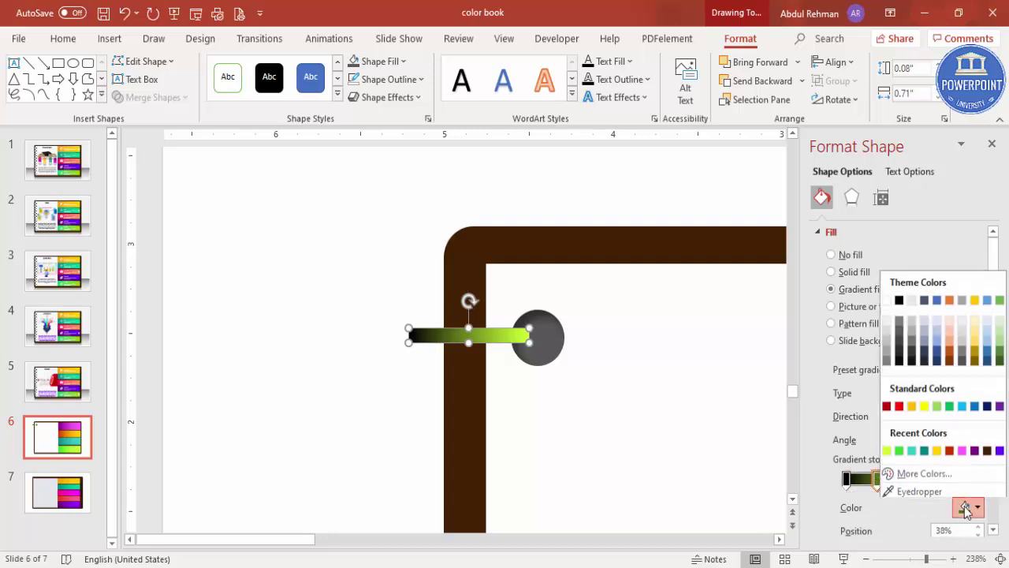
{"action": "left_click", "coordinate": [886, 297]}
{"action": "left_click", "coordinate": [927, 479]}
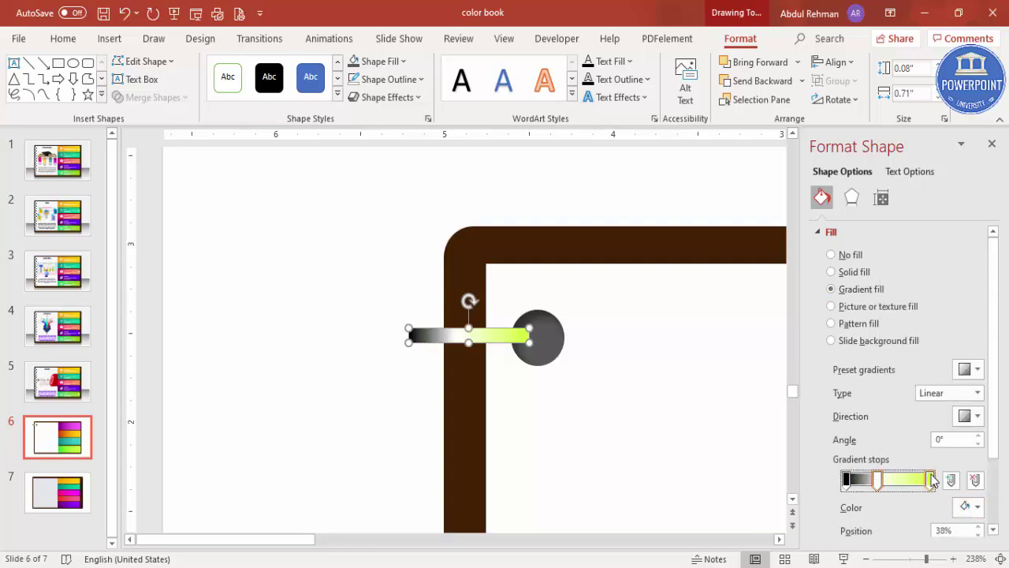
{"action": "left_click", "coordinate": [970, 507]}
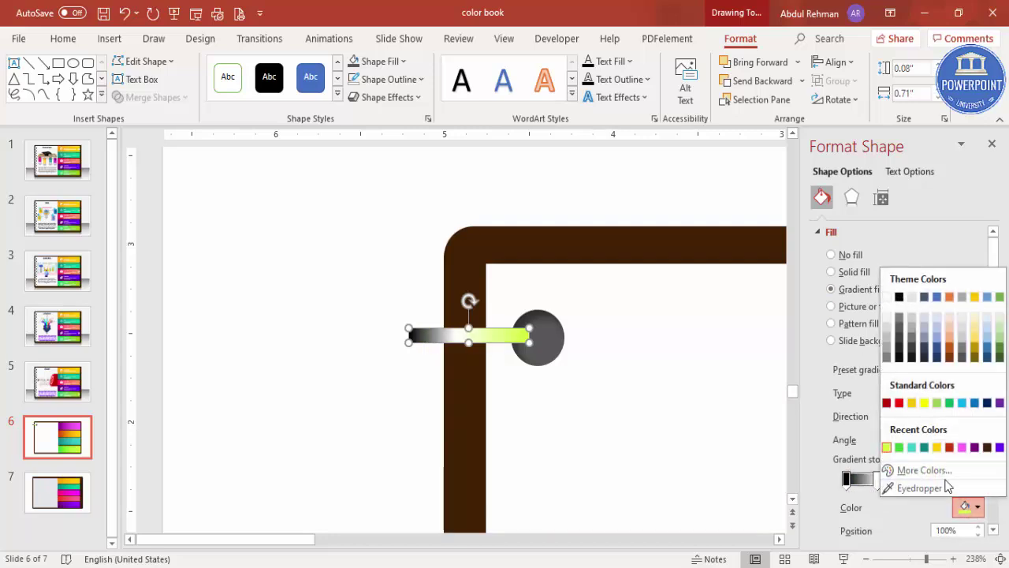
{"action": "left_click", "coordinate": [900, 296]}
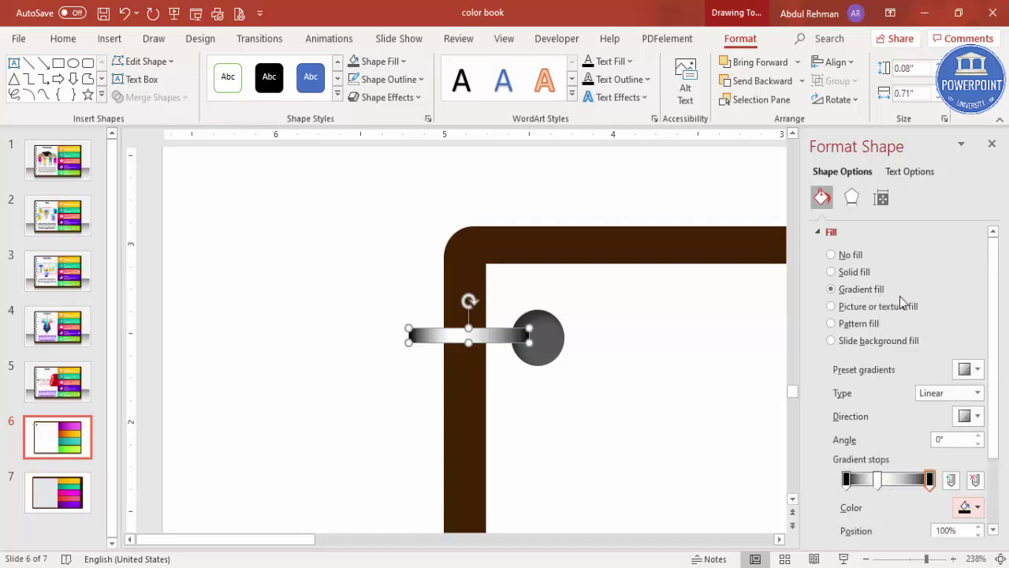
Step: Add a very light grey gradient stop at 67% and move the white stop to 30%
{"action": "left_click", "coordinate": [904, 479]}
{"action": "left_click", "coordinate": [969, 507]}
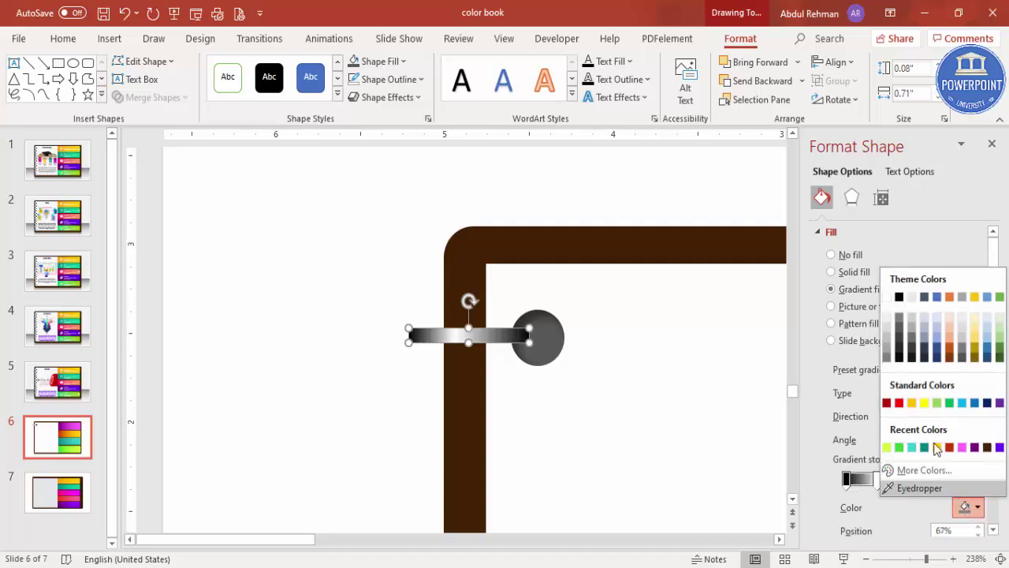
{"action": "left_click", "coordinate": [887, 319]}
{"action": "left_click_drag", "start_coordinate": [878, 479], "coordinate": [903, 479]}
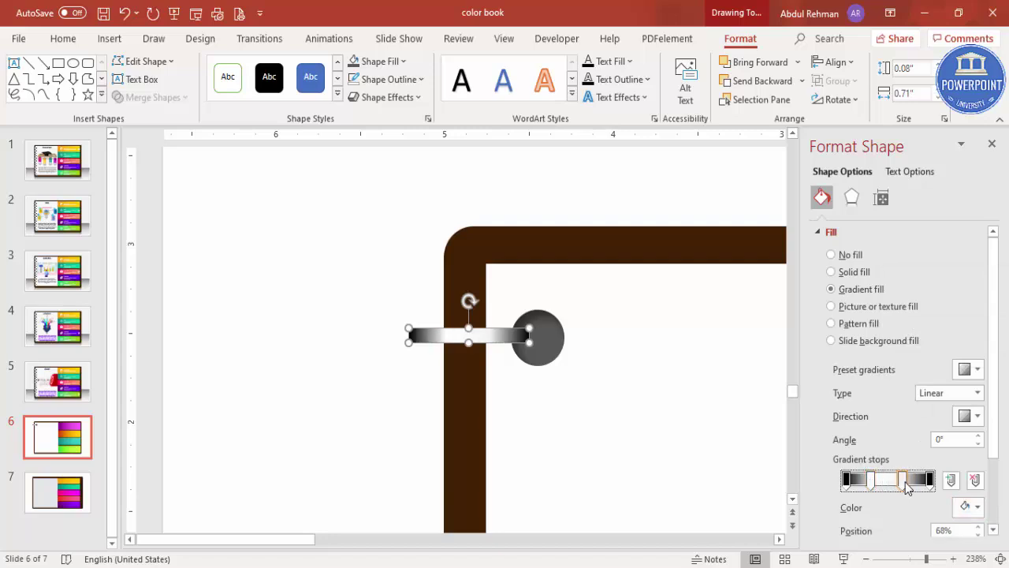
Step: Shorten the metallic bar from its left end
{"action": "left_click", "coordinate": [402, 392]}
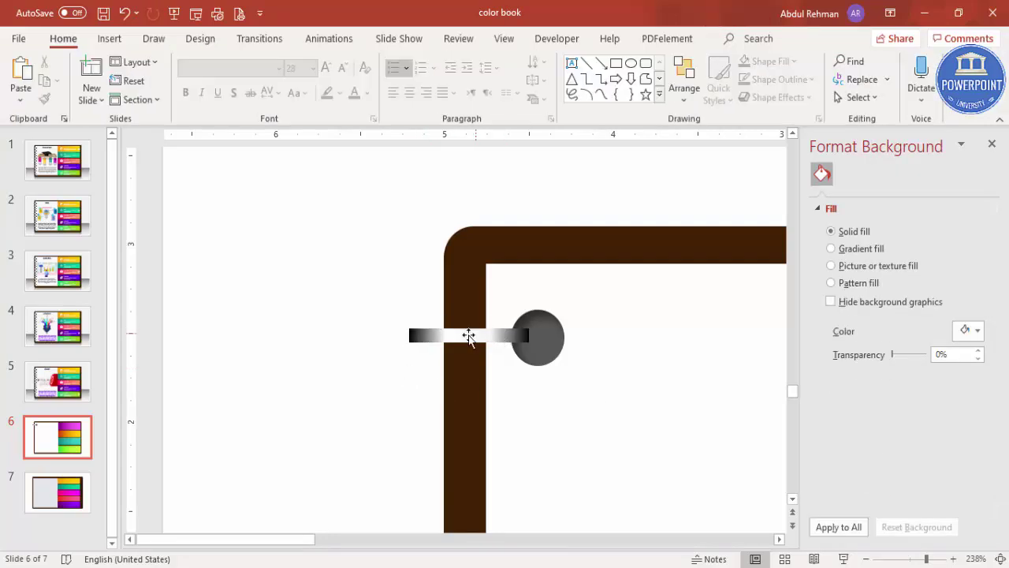
{"action": "left_click", "coordinate": [468, 336]}
{"action": "left_click_drag", "start_coordinate": [410, 336], "coordinate": [421, 339]}
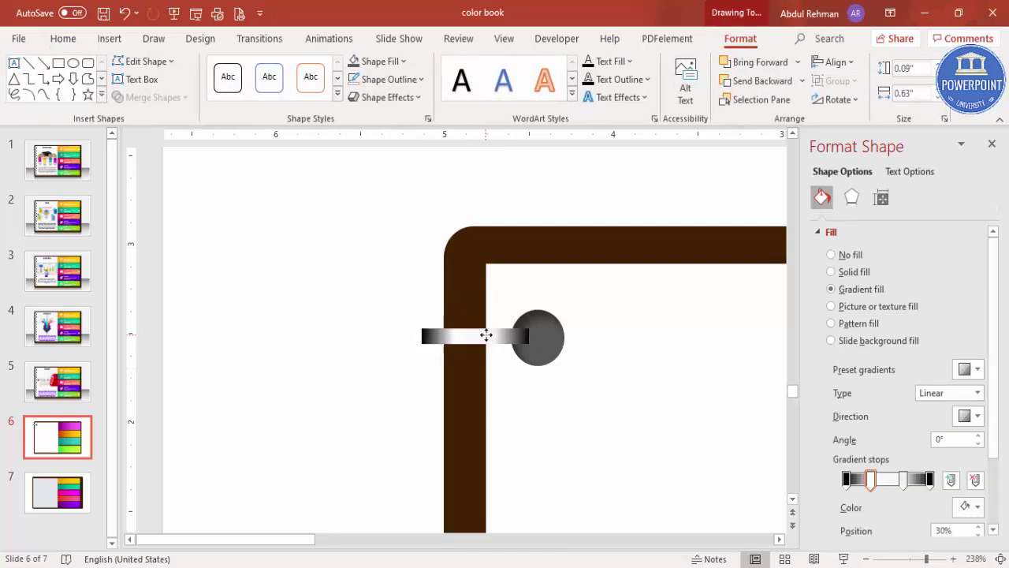
Step: Duplicate the metallic bar just below the original and nudge both bars into place
{"action": "mouse_move", "coordinate": [495, 340]}
{"action": "left_mouse_down"}
{"action": "mouse_move", "coordinate": [512, 365]}
{"action": "mouse_move", "coordinate": [488, 356]}
{"action": "left_mouse_up"}
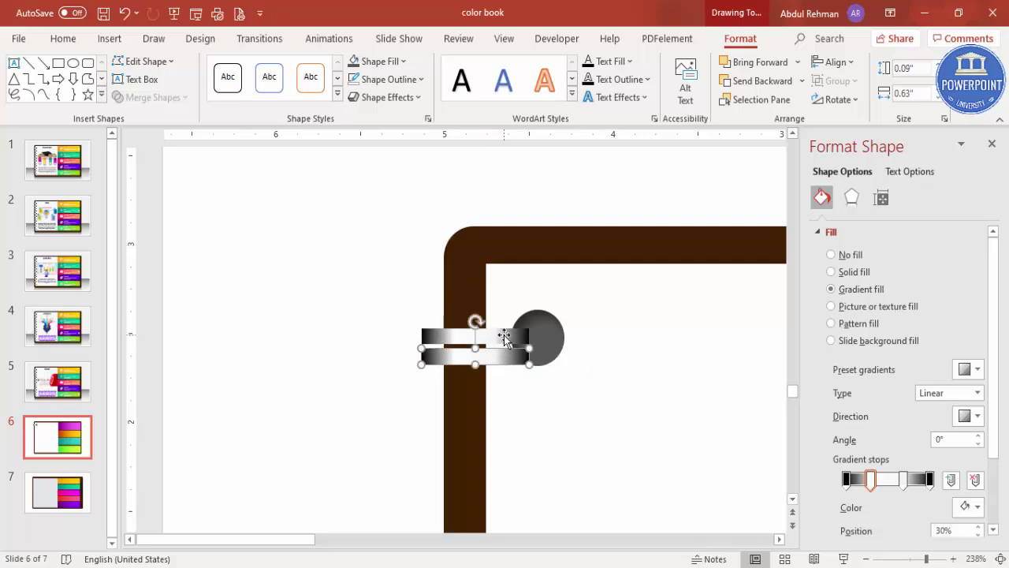
{"action": "left_click", "coordinate": [504, 335], "text": "shift"}
{"action": "key", "text": "ctrl+Up"}
{"action": "key", "text": "ctrl+Up"}
{"action": "key", "text": "ctrl+Up"}
{"action": "key", "text": "ctrl+Up"}
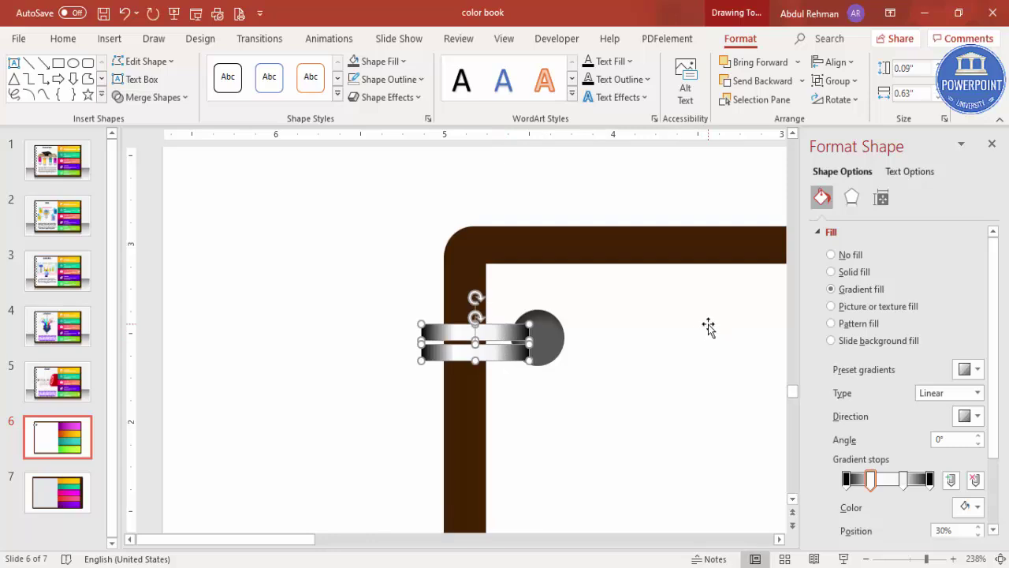
{"action": "key", "text": "ctrl+Down"}
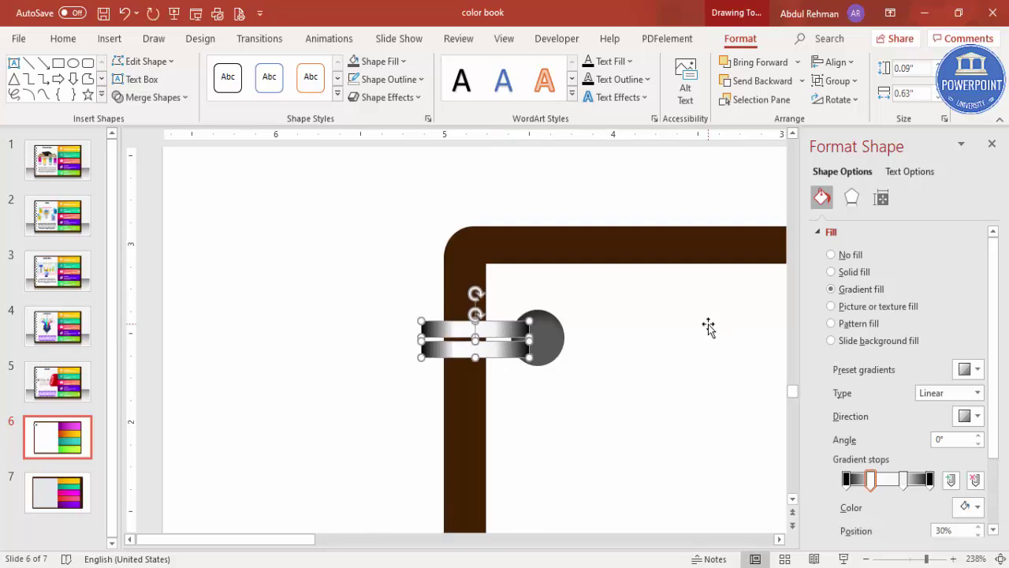
Step: Group both bars and the dark circle into one ring with Ctrl+G
{"action": "left_click", "coordinate": [387, 308]}
{"action": "left_click_drag", "start_coordinate": [350, 301], "coordinate": [656, 399]}
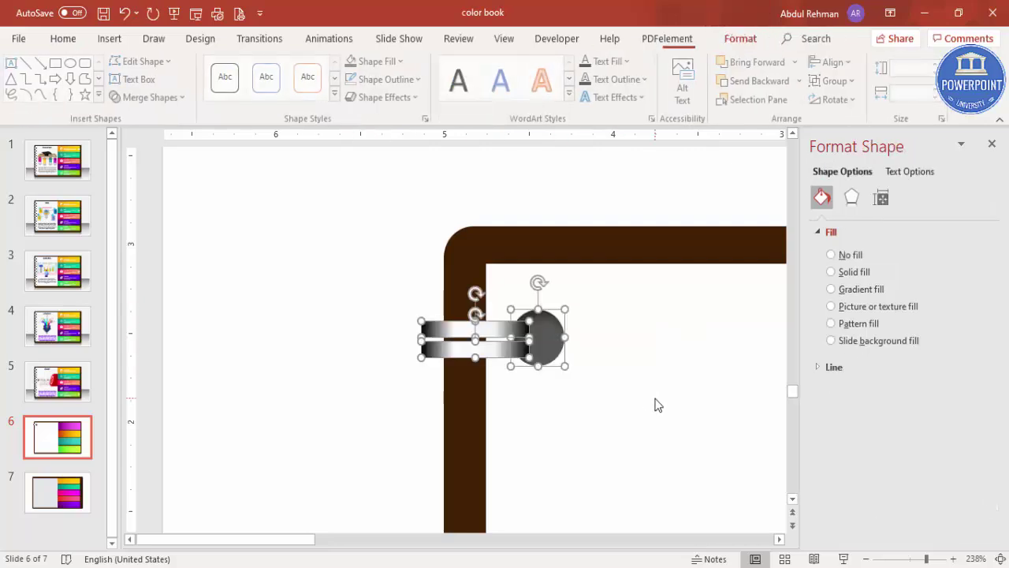
{"action": "key", "text": "ctrl+g"}
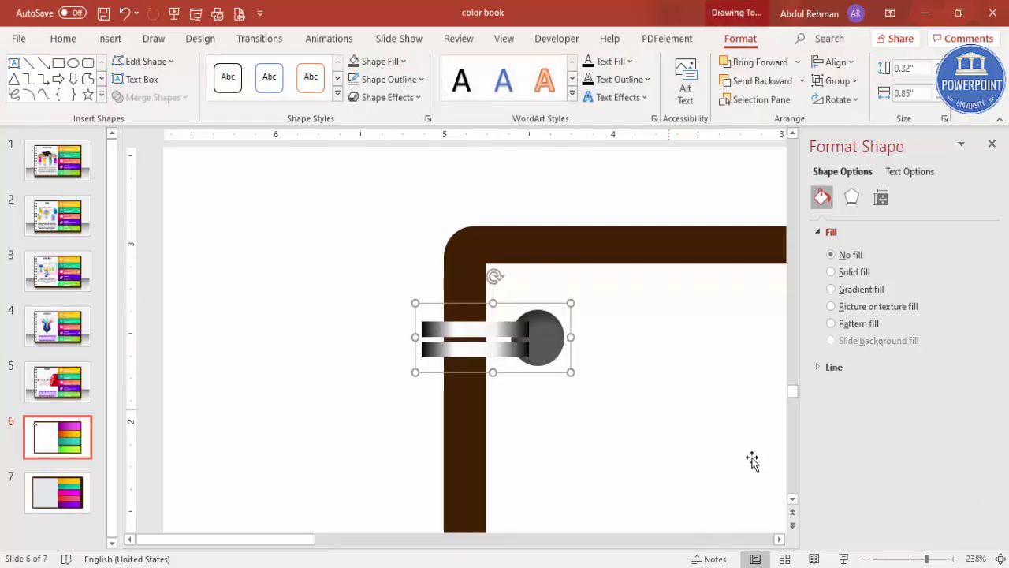
{"action": "left_click", "coordinate": [999, 558]}
{"action": "left_click", "coordinate": [189, 263]}
Step: Copy the ring down the left edge into ten evenly spaced rings, then nudge them all up
{"action": "left_click", "coordinate": [265, 228]}
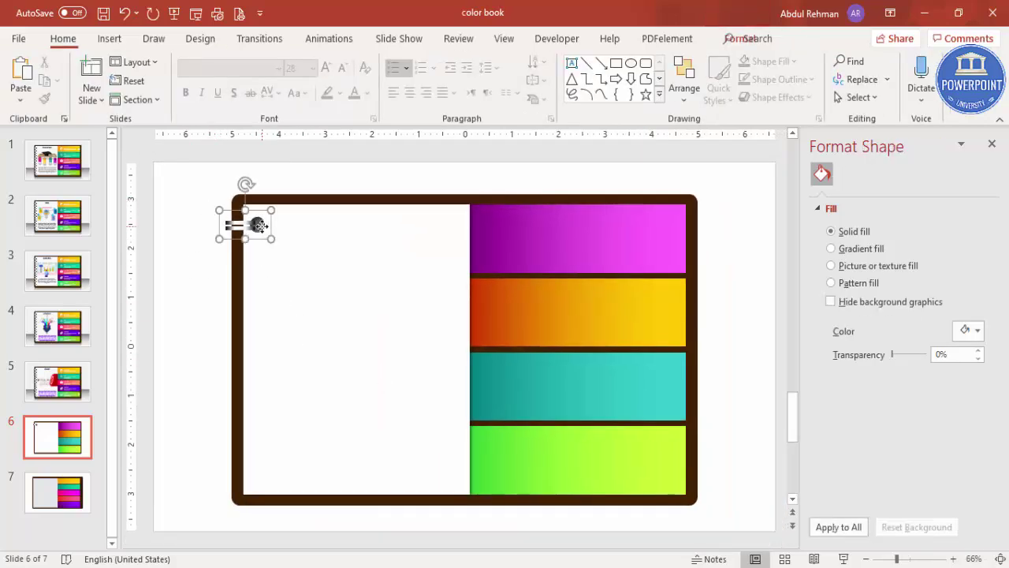
{"action": "left_click_drag", "start_coordinate": [241, 235], "coordinate": [257, 254]}
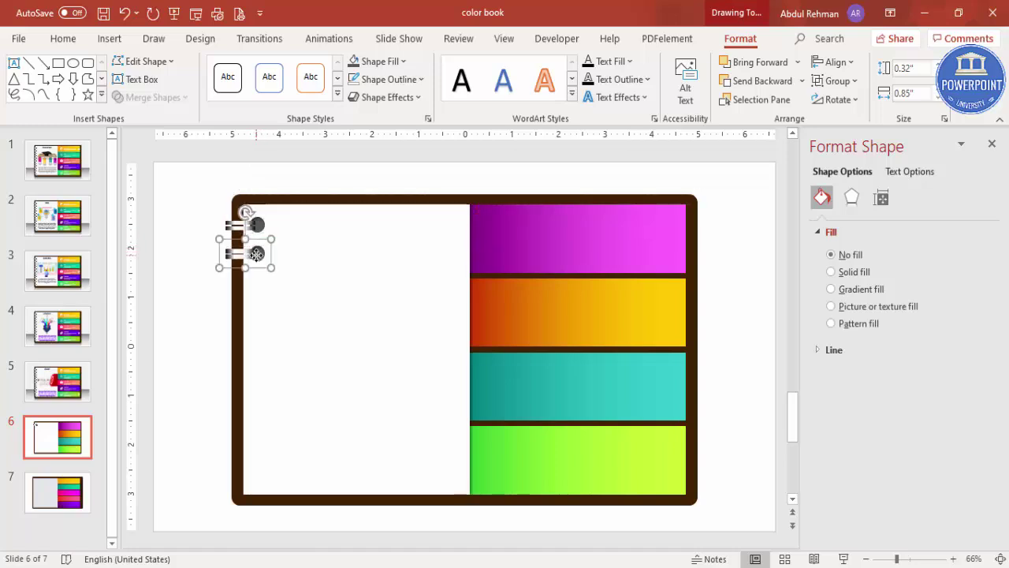
{"action": "key", "text": "ctrl+d"}
{"action": "key", "text": "ctrl+d"}
{"action": "key", "text": "ctrl+d"}
{"action": "key", "text": "ctrl+d"}
{"action": "key", "text": "ctrl+d"}
{"action": "key", "text": "ctrl+d"}
{"action": "key", "text": "ctrl+d"}
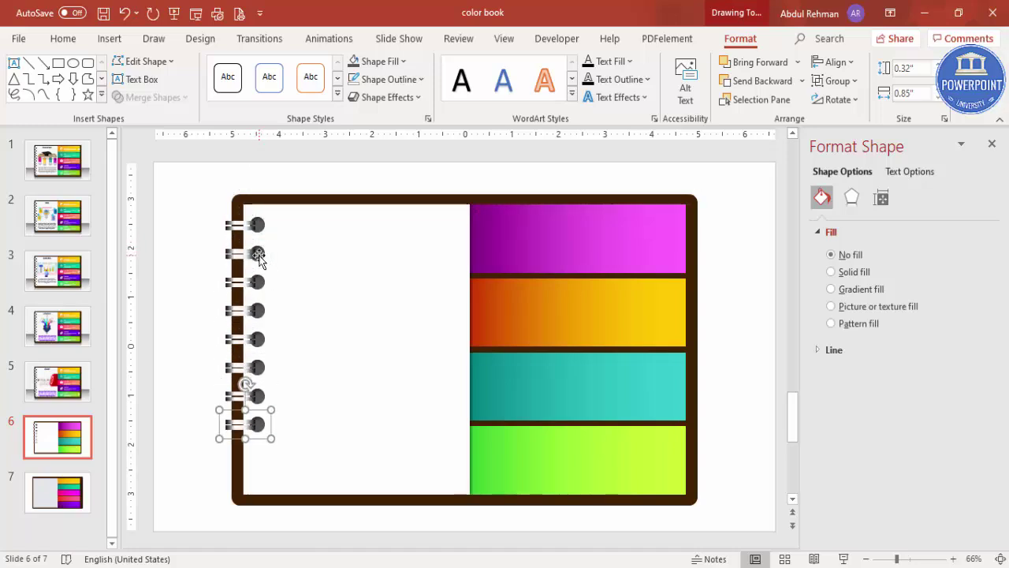
{"action": "key", "text": "ctrl+d"}
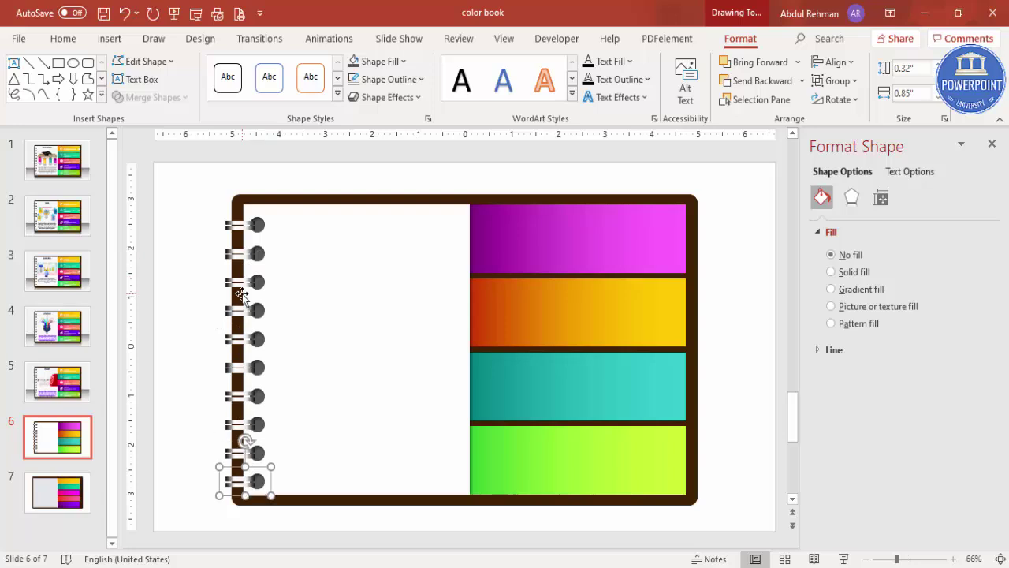
{"action": "left_click", "coordinate": [182, 204]}
{"action": "left_click_drag", "start_coordinate": [182, 203], "coordinate": [297, 530]}
{"action": "key", "text": "ctrl+Up"}
{"action": "key", "text": "ctrl+Up"}
{"action": "key", "text": "ctrl+Up"}
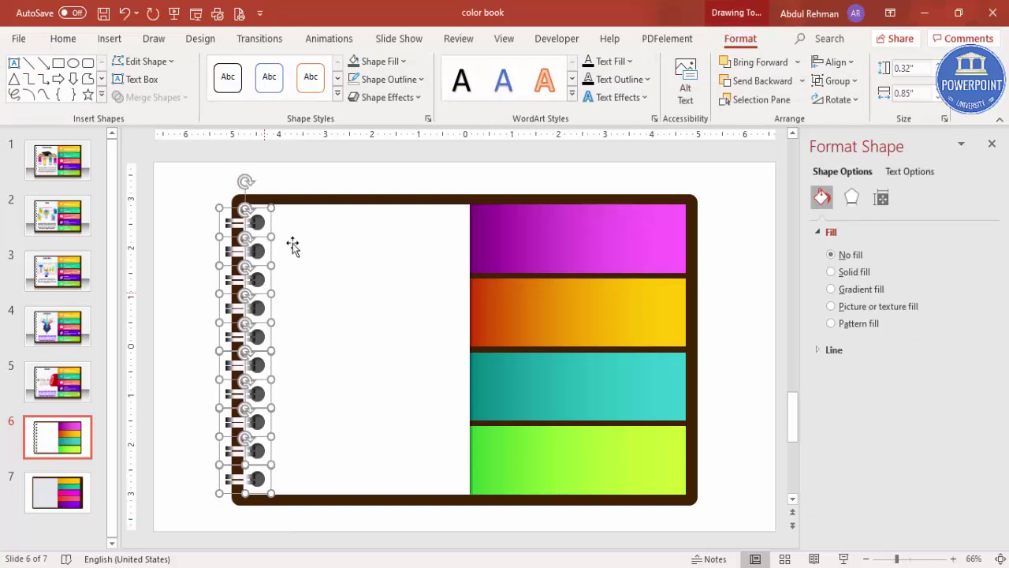
{"action": "left_click", "coordinate": [342, 191]}
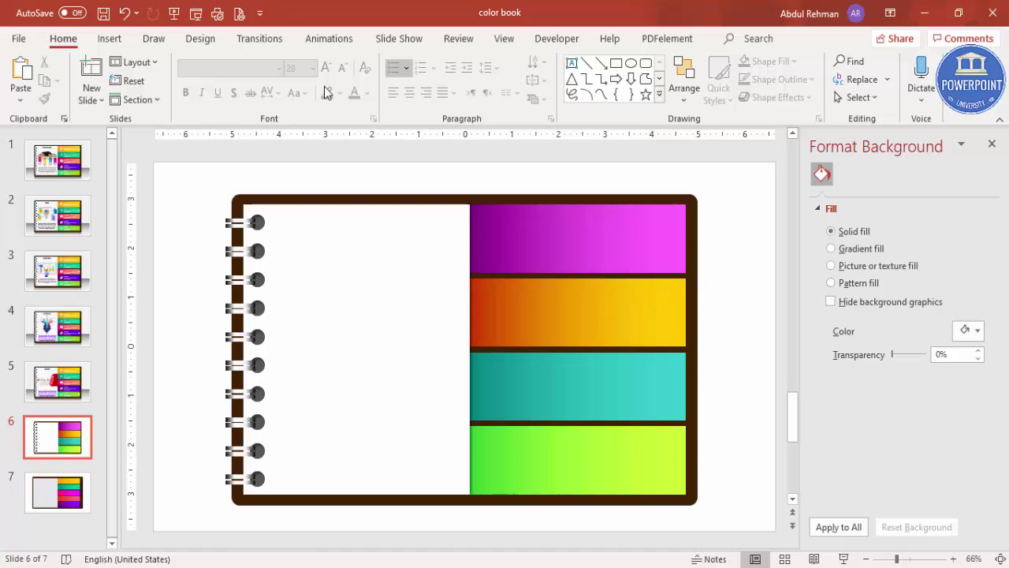
Step: Draw a rectangle over the orange tab with no outline, black fill and 64% transparency
{"action": "left_click", "coordinate": [110, 38]}
{"action": "left_click", "coordinate": [240, 103]}
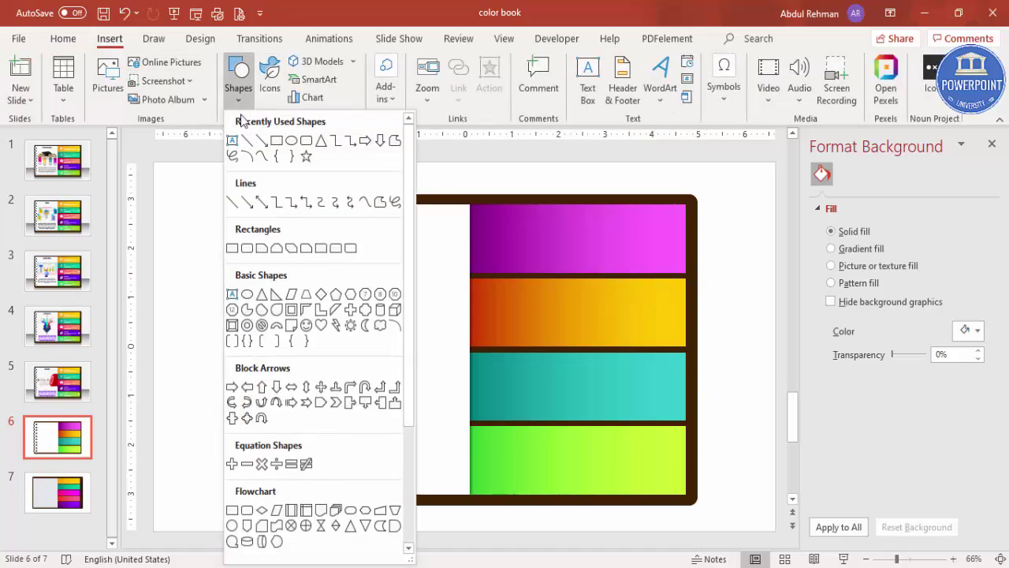
{"action": "left_click", "coordinate": [232, 248]}
{"action": "left_click_drag", "start_coordinate": [544, 278], "coordinate": [710, 299]}
{"action": "left_click", "coordinate": [413, 80]}
{"action": "left_click", "coordinate": [397, 289]}
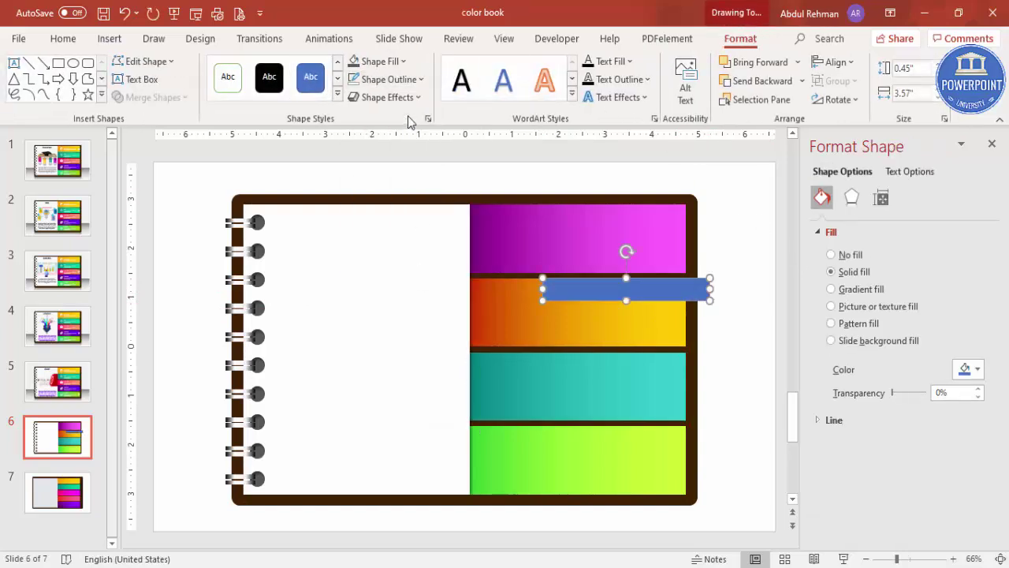
{"action": "left_click", "coordinate": [394, 67]}
{"action": "left_click", "coordinate": [364, 101]}
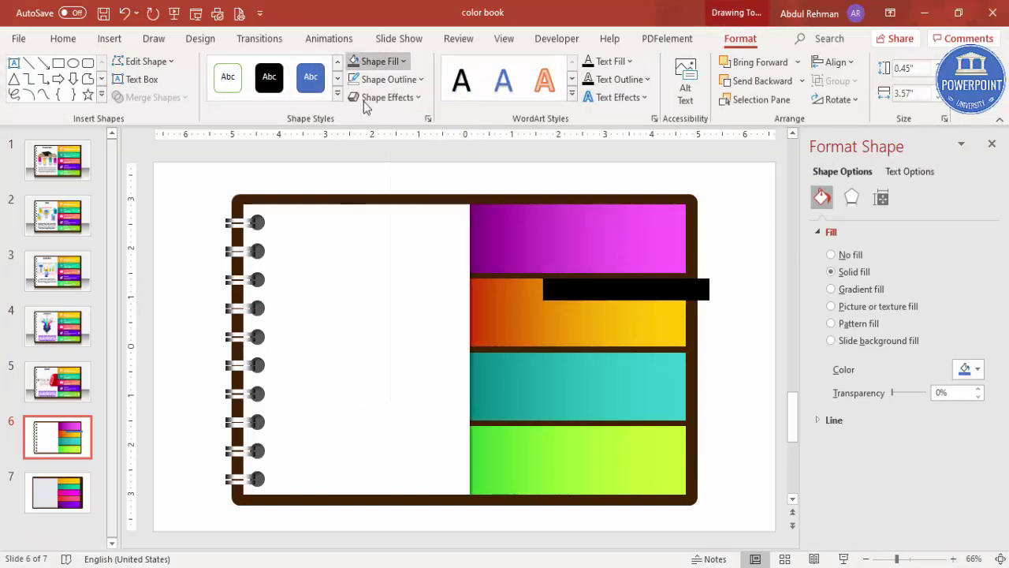
{"action": "left_click_drag", "start_coordinate": [893, 392], "coordinate": [915, 395]}
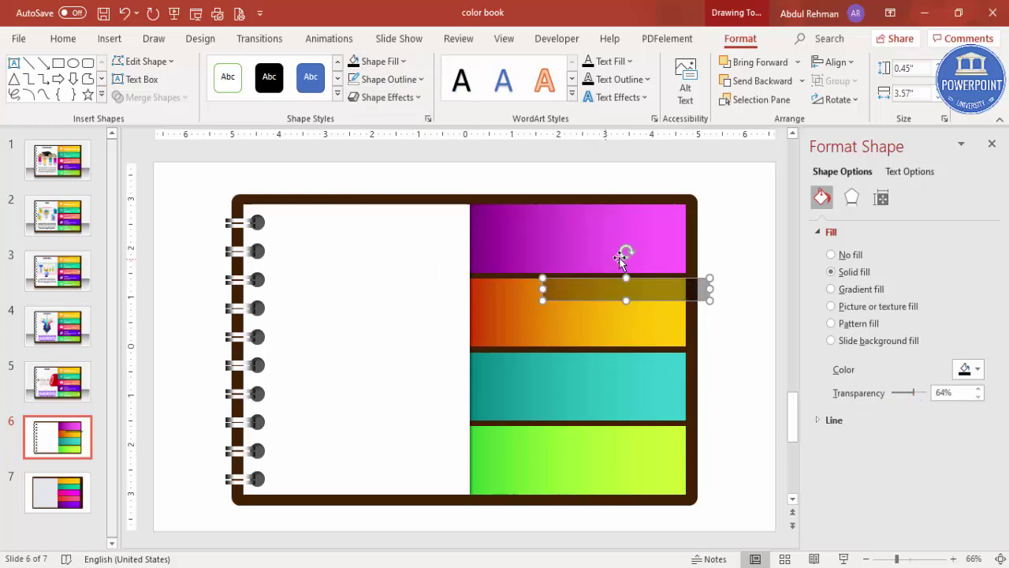
Step: Tilt the strip onto the magenta–orange boundary and layer it behind the magenta tab
{"action": "left_click_drag", "start_coordinate": [626, 252], "coordinate": [633, 255]}
{"action": "left_click_drag", "start_coordinate": [676, 296], "coordinate": [662, 276]}
{"action": "left_click_drag", "start_coordinate": [622, 232], "coordinate": [589, 262]}
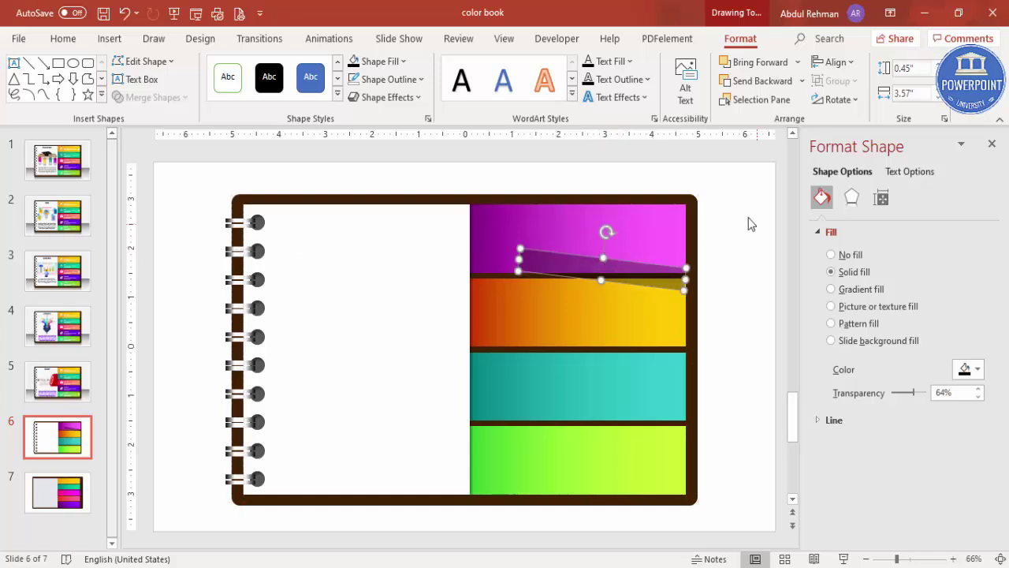
{"action": "left_click", "coordinate": [765, 87]}
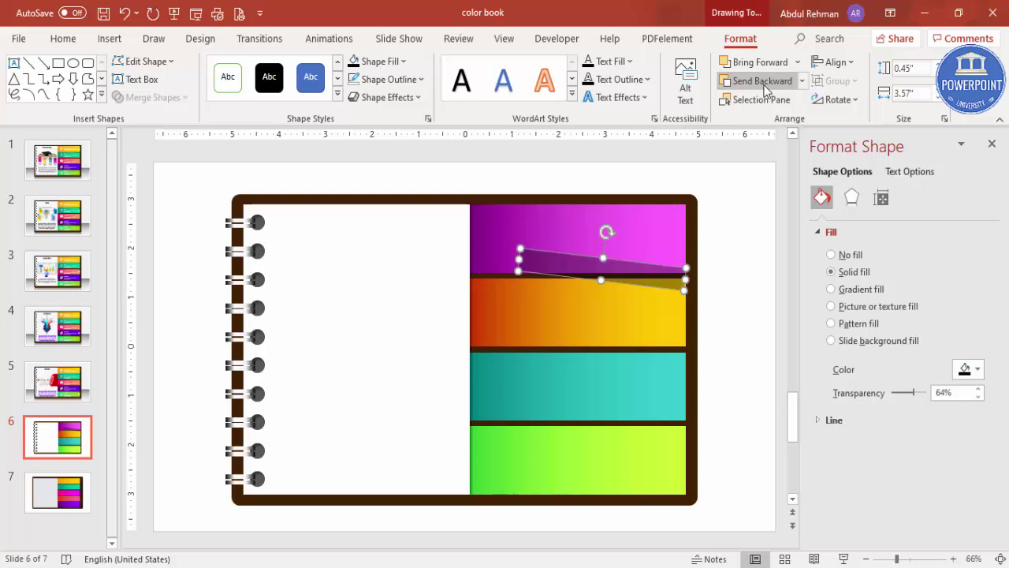
{"action": "left_click", "coordinate": [765, 86]}
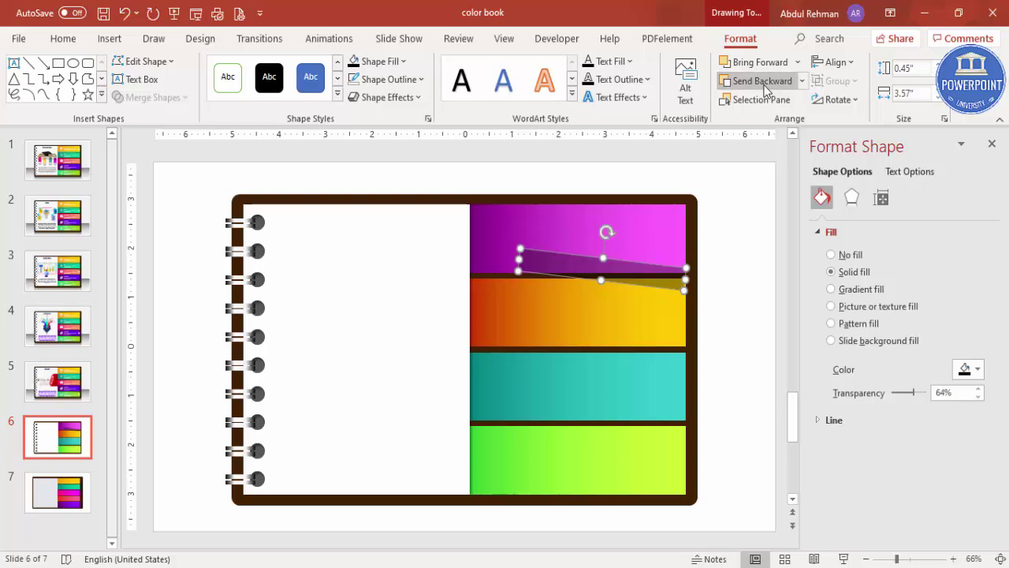
{"action": "left_click", "coordinate": [637, 230]}
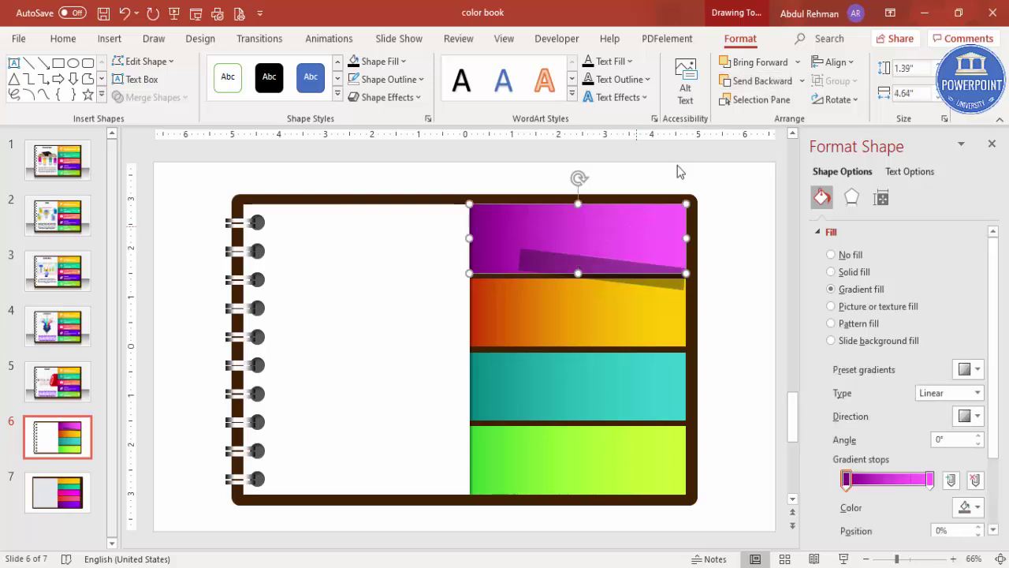
{"action": "left_click", "coordinate": [768, 66]}
{"action": "left_click", "coordinate": [710, 273]}
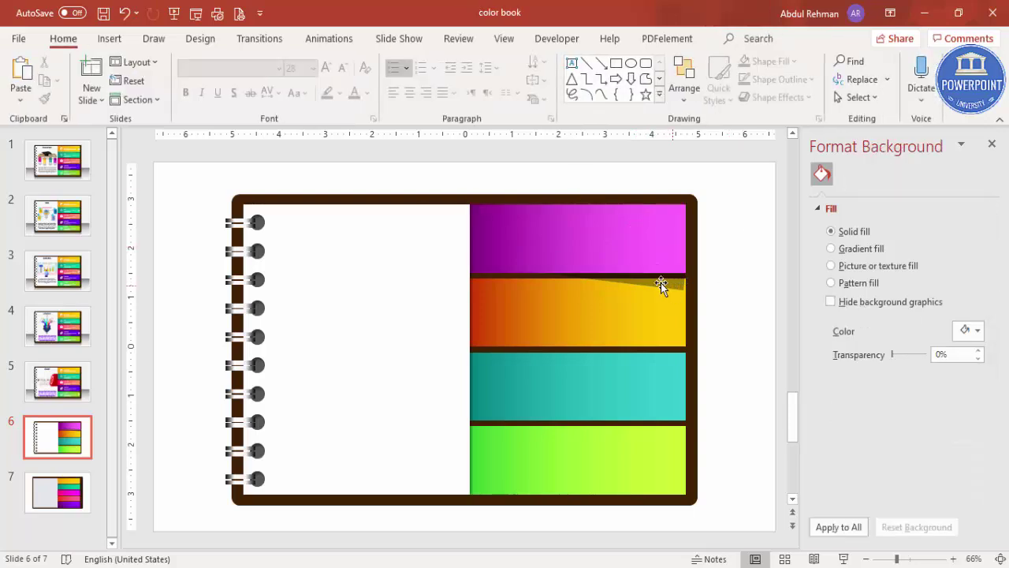
Step: Try dragging the shadow strip lower, undo to keep it in place, and return to Insert
{"action": "left_click", "coordinate": [674, 284]}
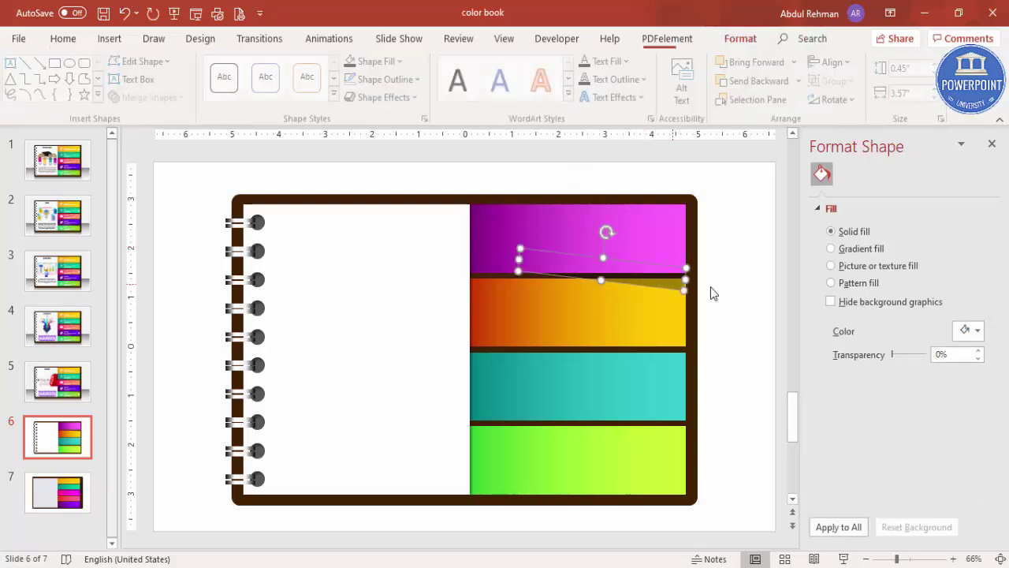
{"action": "left_click_drag", "start_coordinate": [700, 289], "coordinate": [671, 354]}
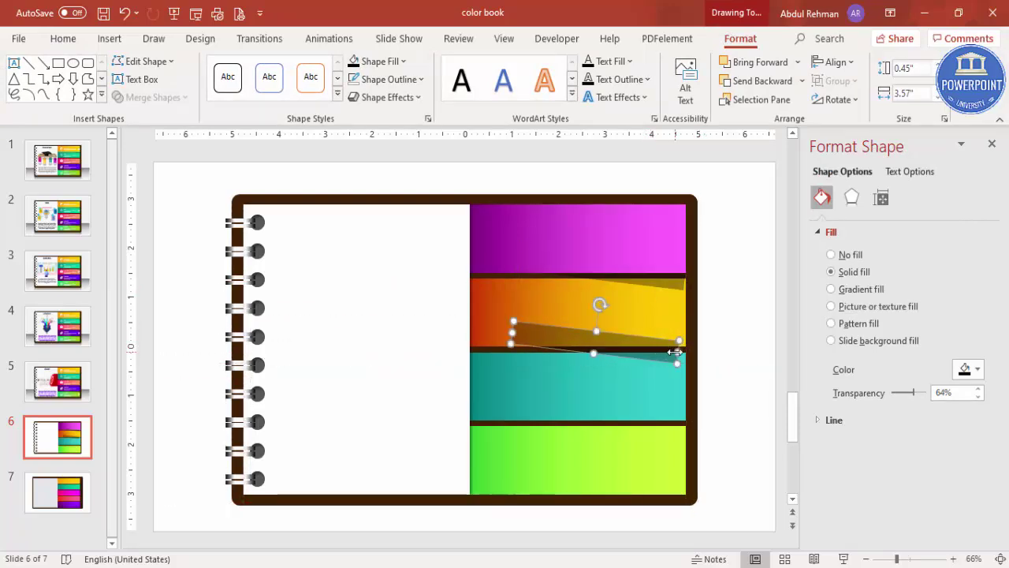
{"action": "key", "text": "ctrl+z"}
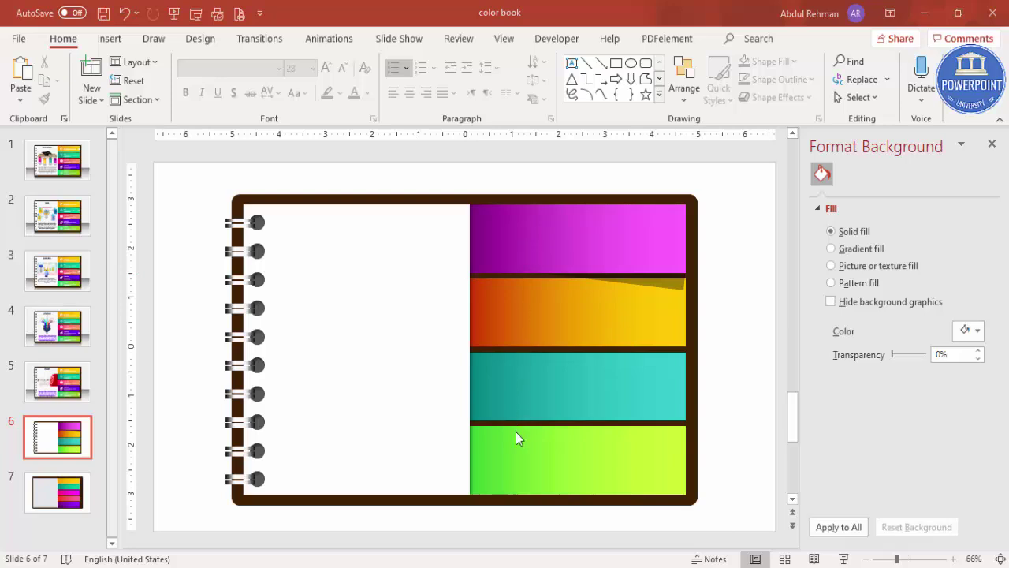
{"action": "left_click", "coordinate": [110, 40]}
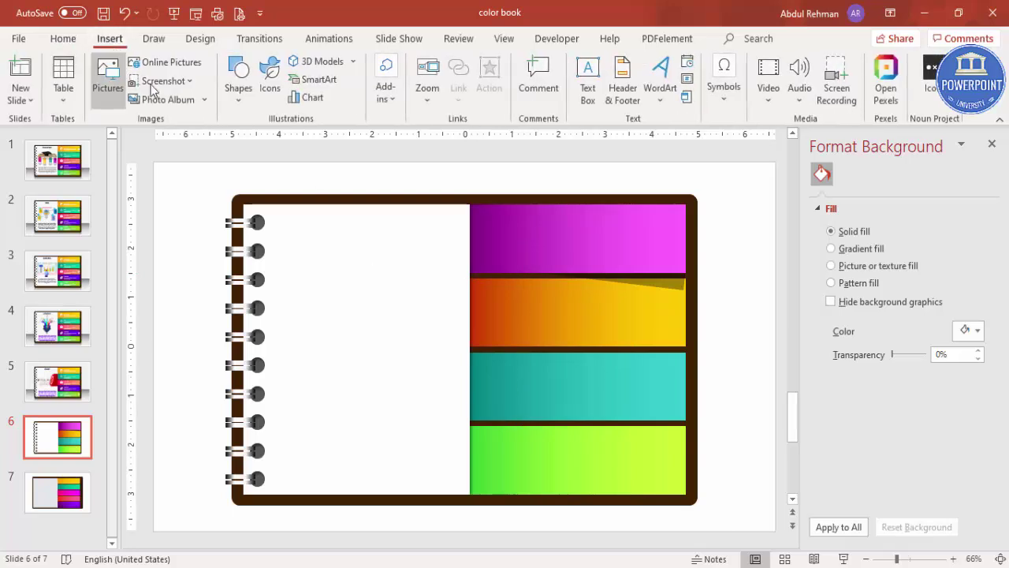
Step: Open Icons and select the target, pie-chart board and bar-chart board icons from Analytics
{"action": "left_click", "coordinate": [270, 90]}
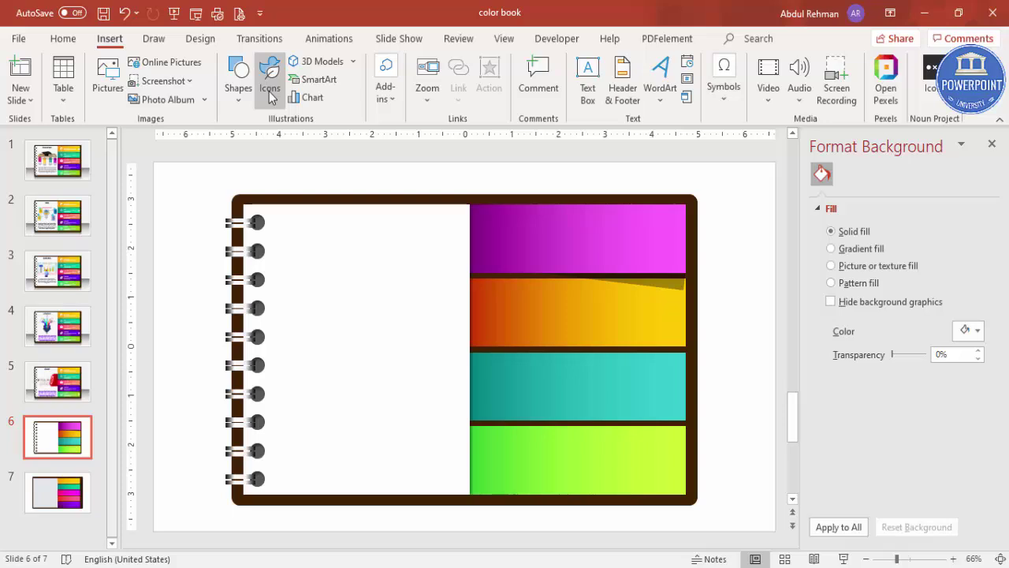
{"action": "left_click", "coordinate": [273, 100]}
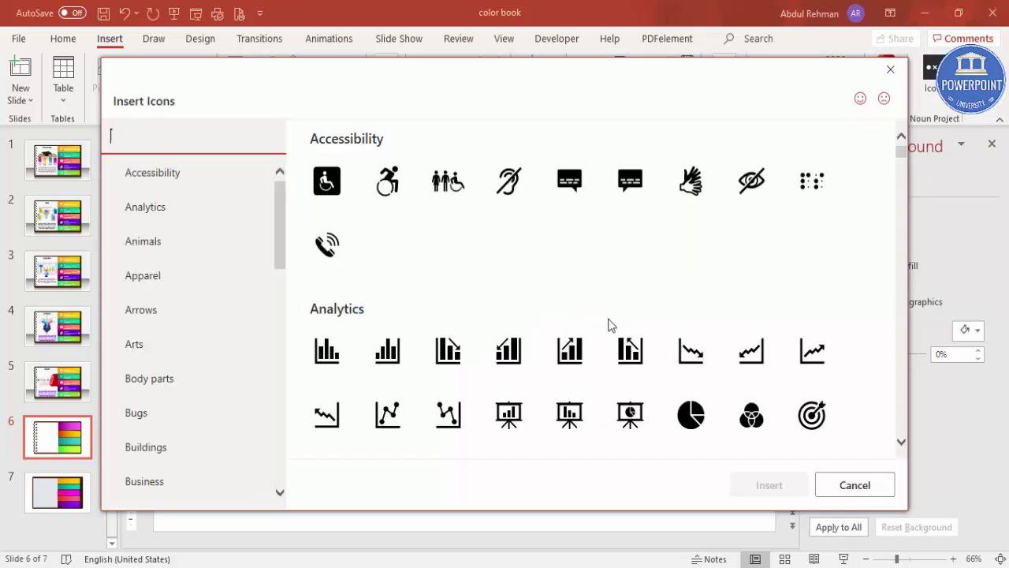
{"action": "left_click", "coordinate": [798, 421]}
{"action": "left_click", "coordinate": [630, 414]}
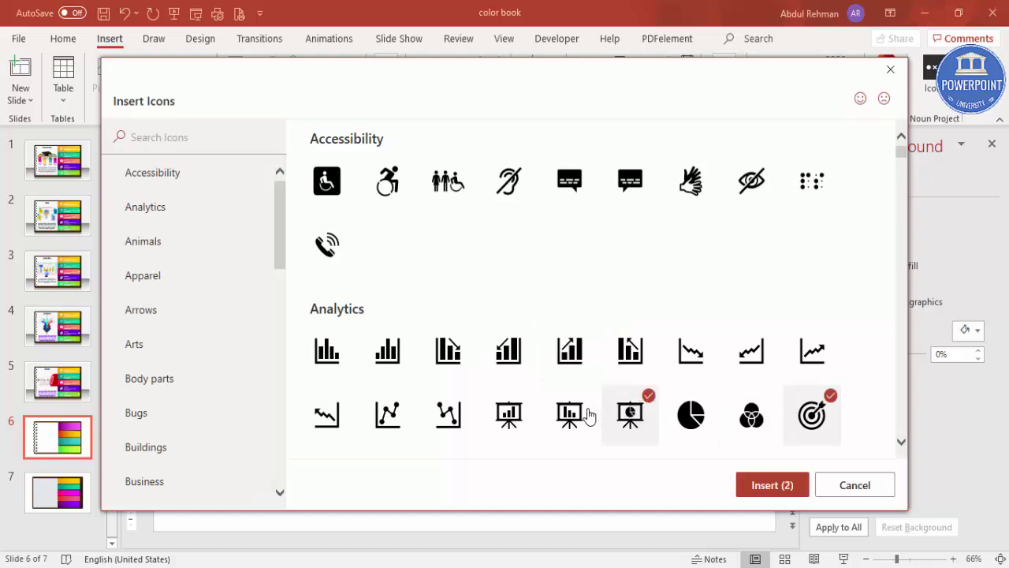
{"action": "left_click", "coordinate": [570, 414]}
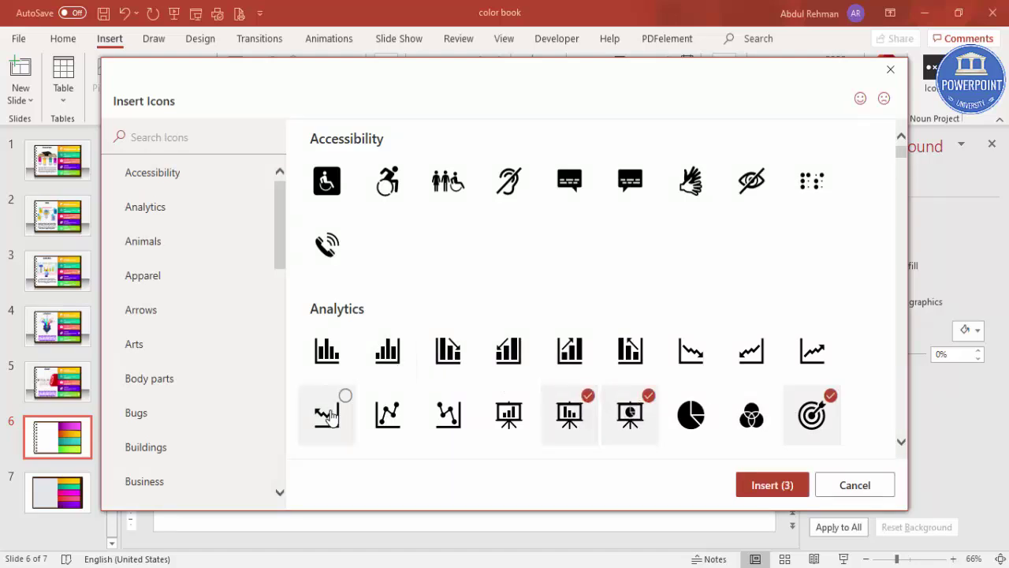